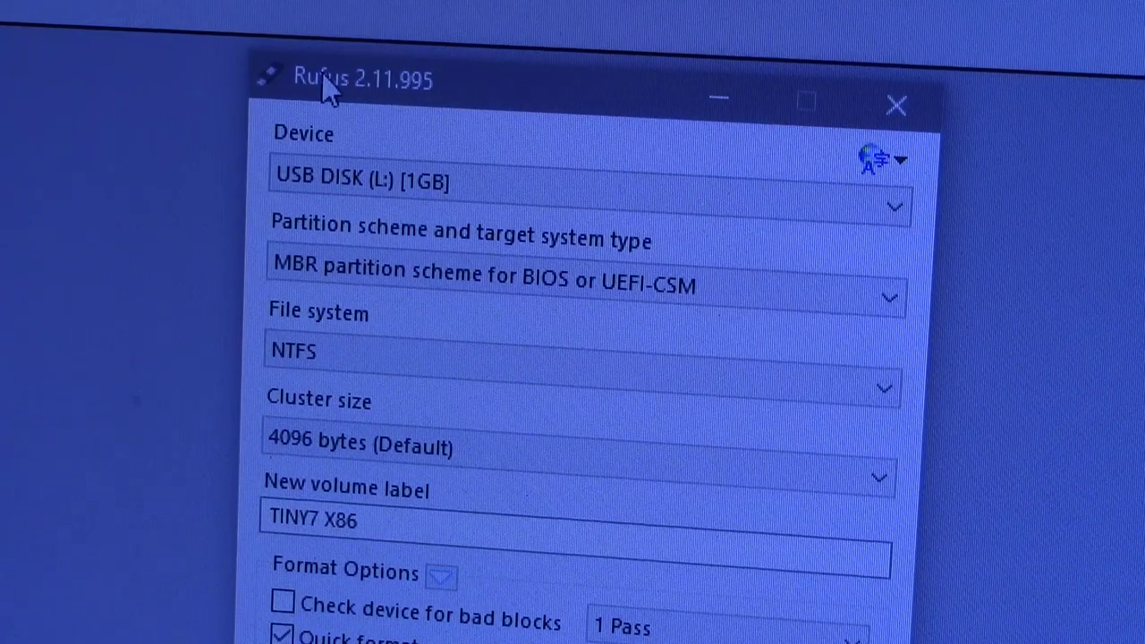
Reposition the Rufus window to reveal and review its lower Format Options
left_click_drag(326, 90, 343, 116)
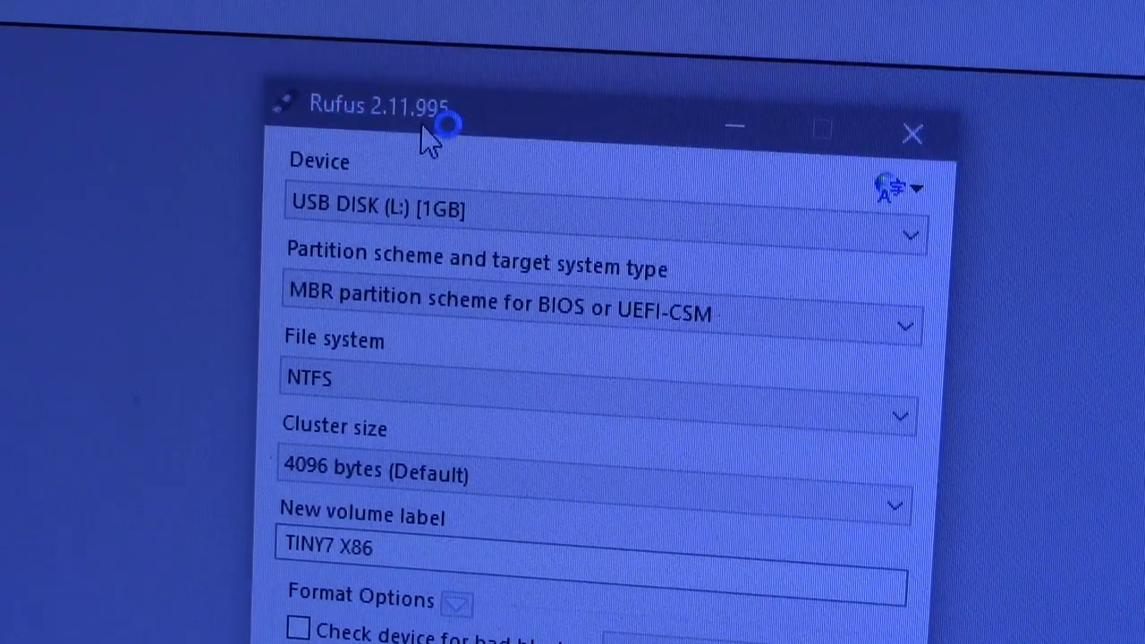
left_click_drag(428, 139, 442, 107)
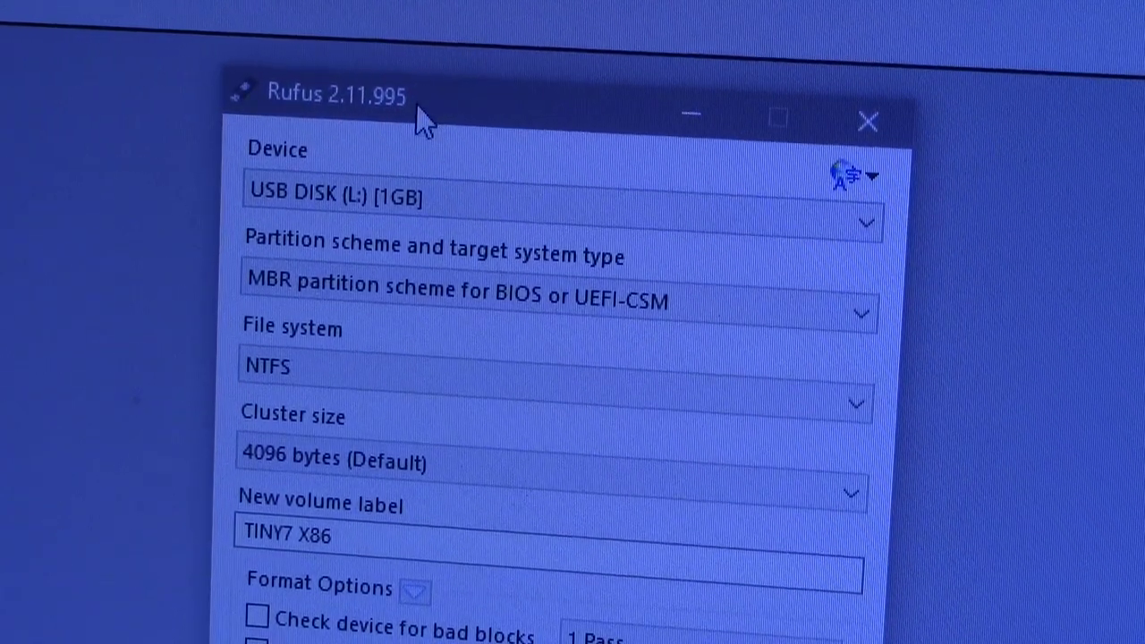
left_click_drag(416, 107, 412, 54)
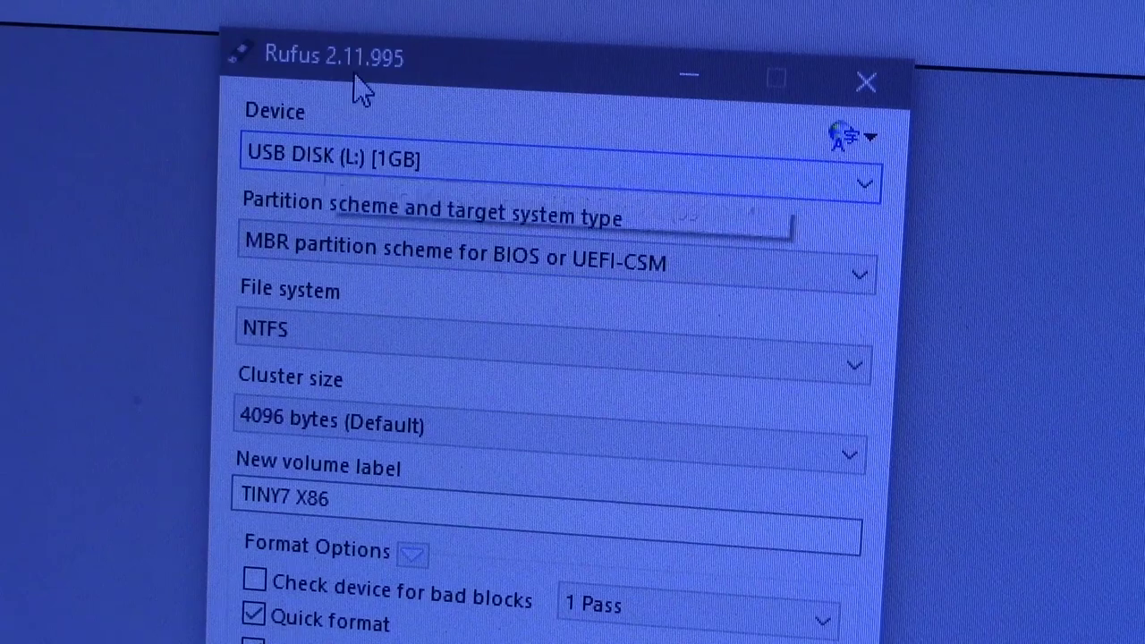
left_click_drag(353, 84, 381, 7)
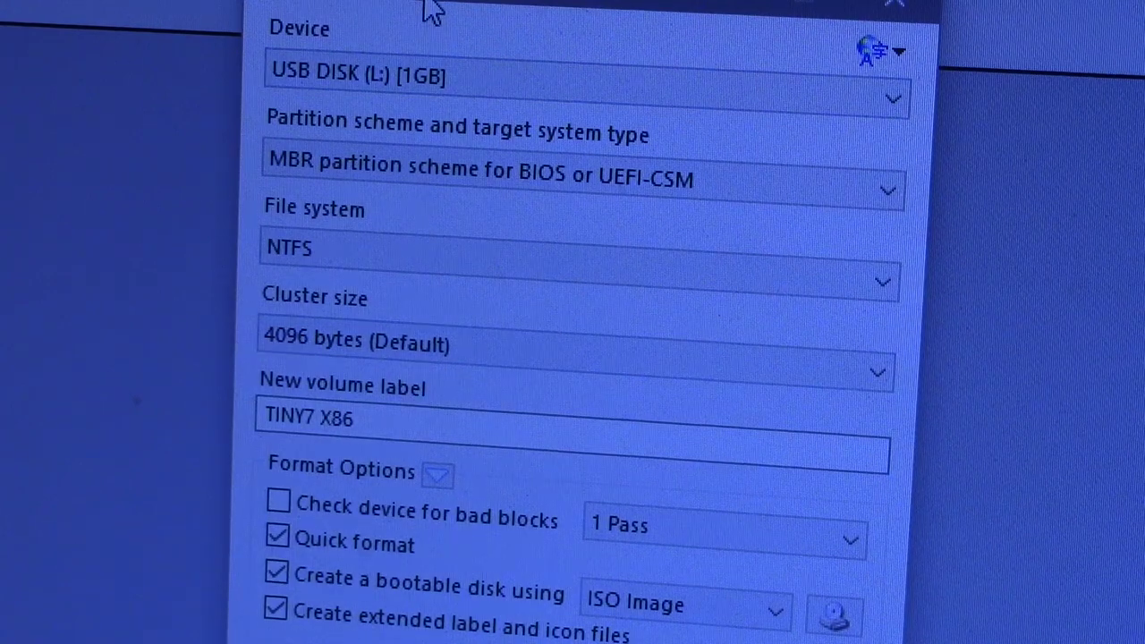
left_click_drag(428, 5, 426, 59)
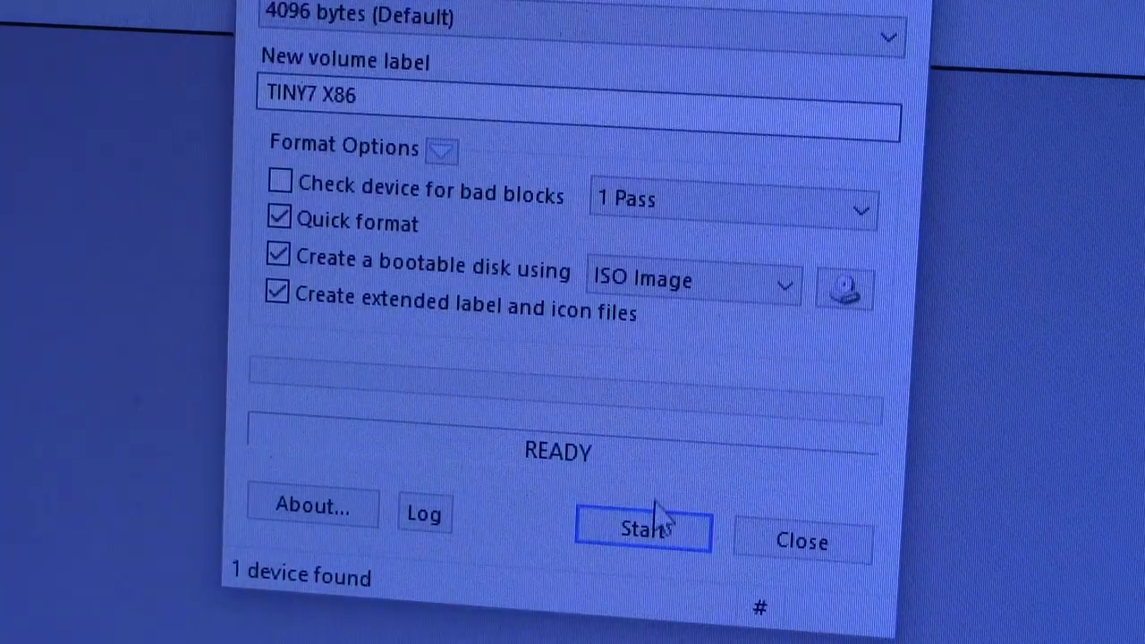
Start writing TINY7 X86 to the 1GB USB disk and accept the data-loss warning
left_click(652, 550)
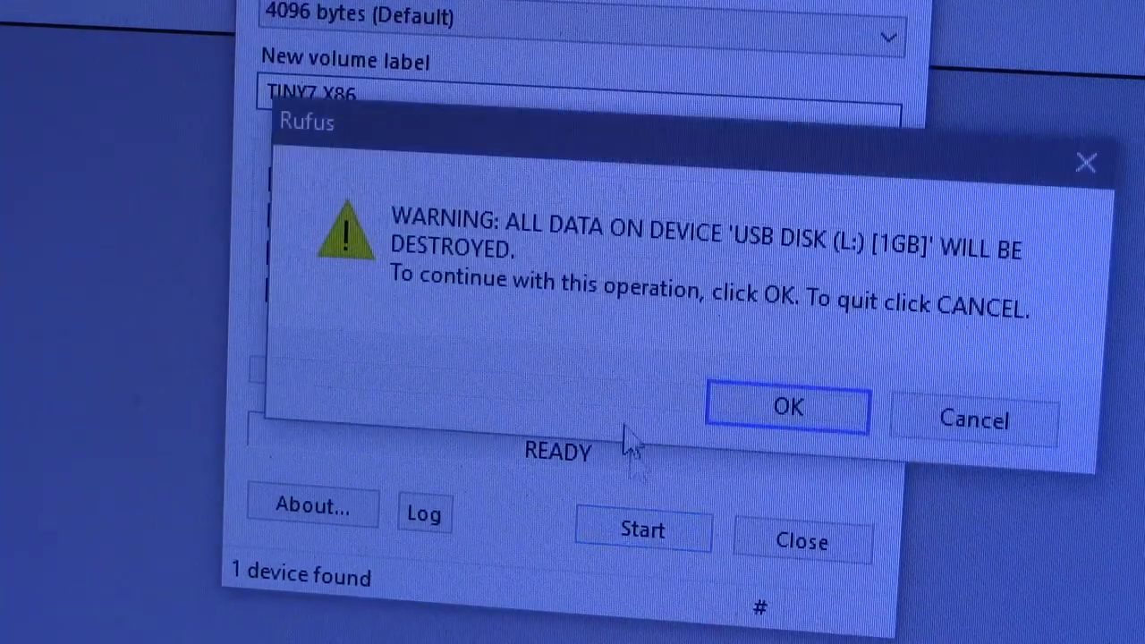
left_click_drag(578, 145, 447, 136)
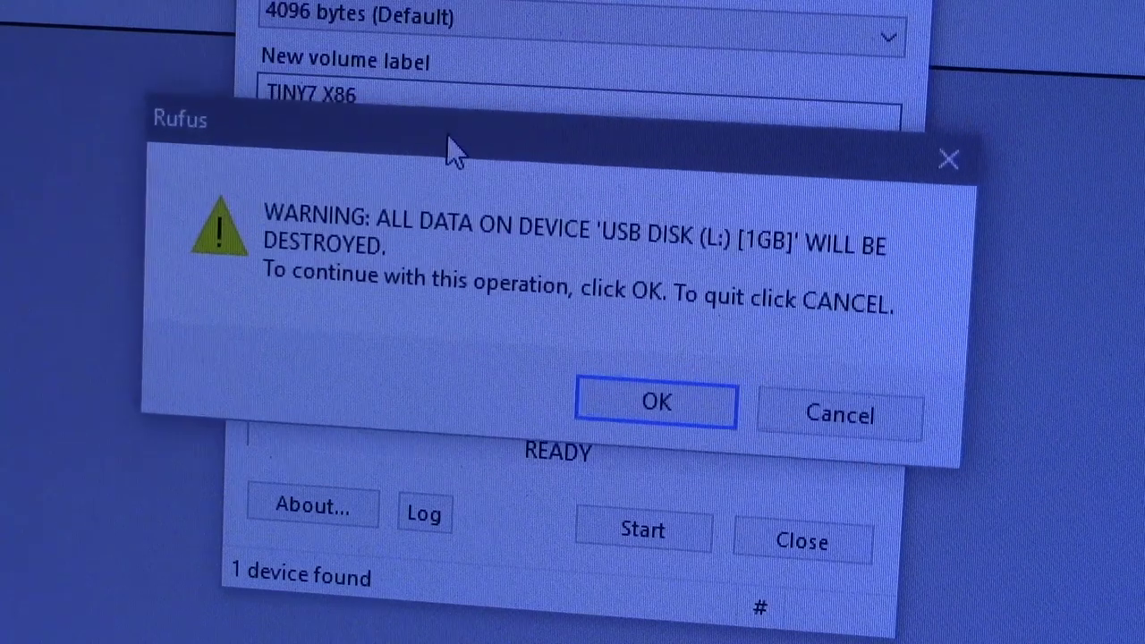
left_click(618, 419)
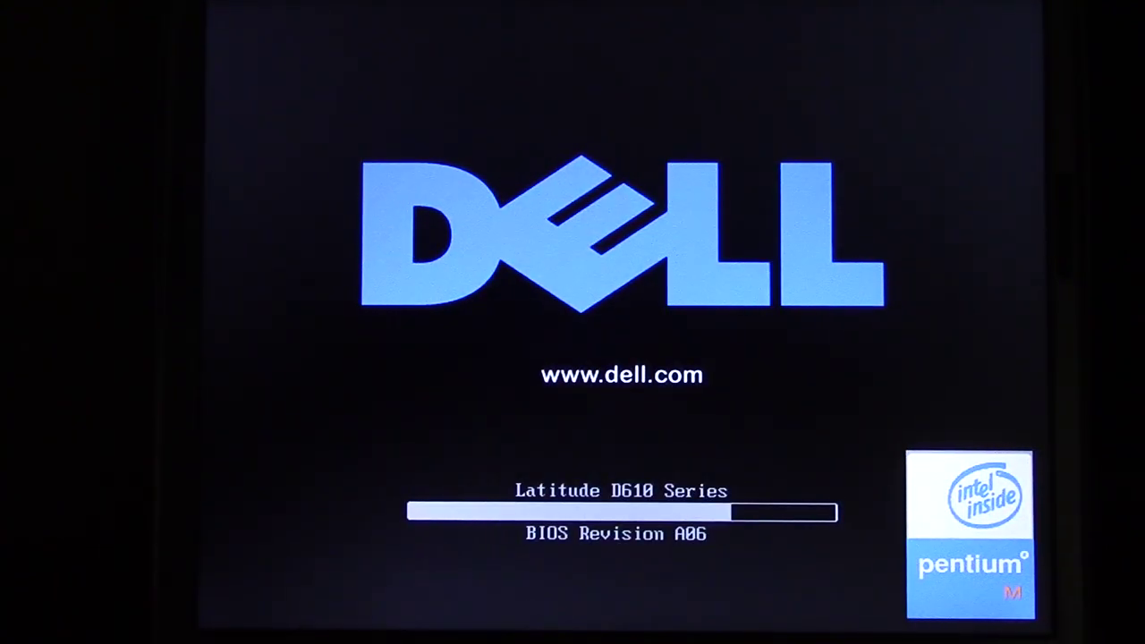
Enter Dell BIOS Setup with F2 at startup and select the System Device Info page
key("F2")
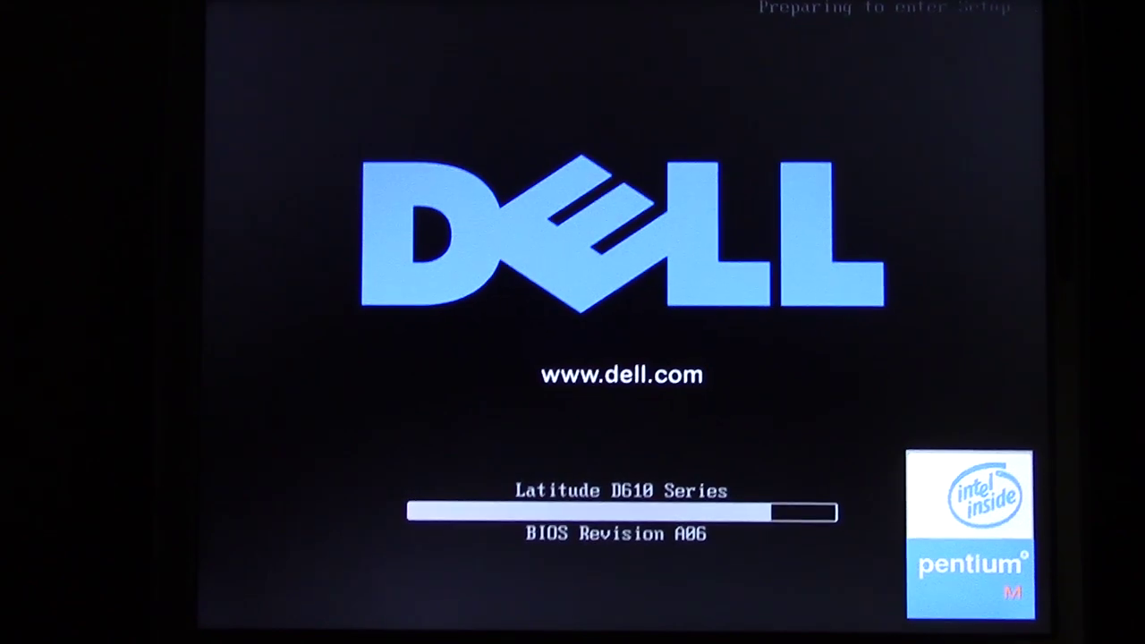
key("Down")
key("Down")
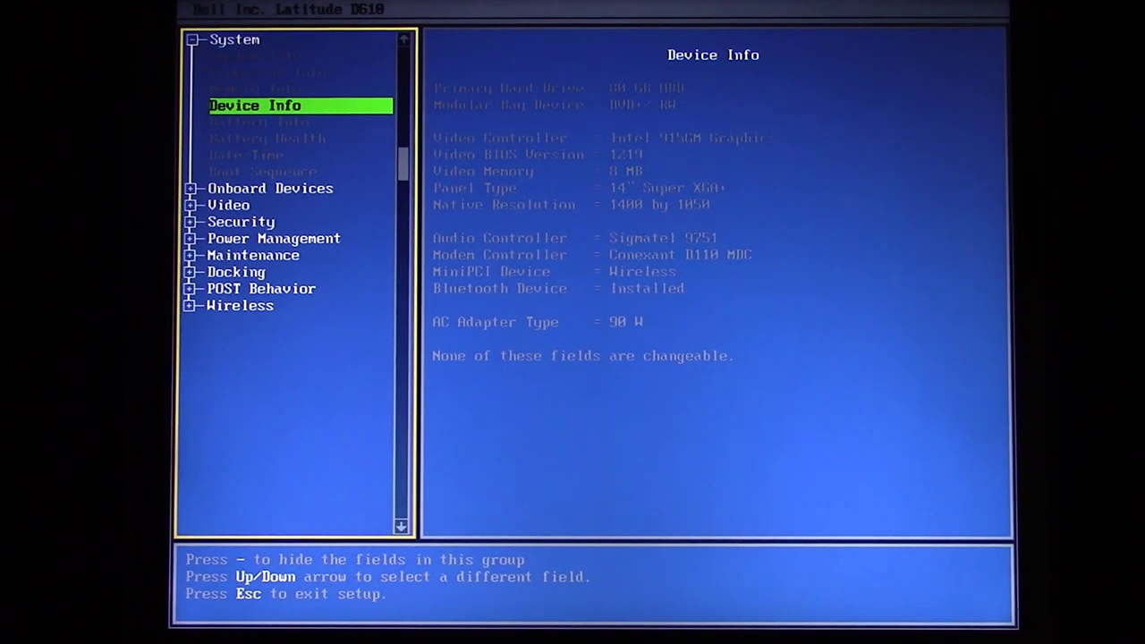
Check that USB Emulation under POST Behavior is Enabled, then go to Boot Sequence
key("Down")
key("Down")
key("Down")
key("Down")
key("Down")
key("Down")
key("Down")
key("Down")
key("Down")
key("Down")
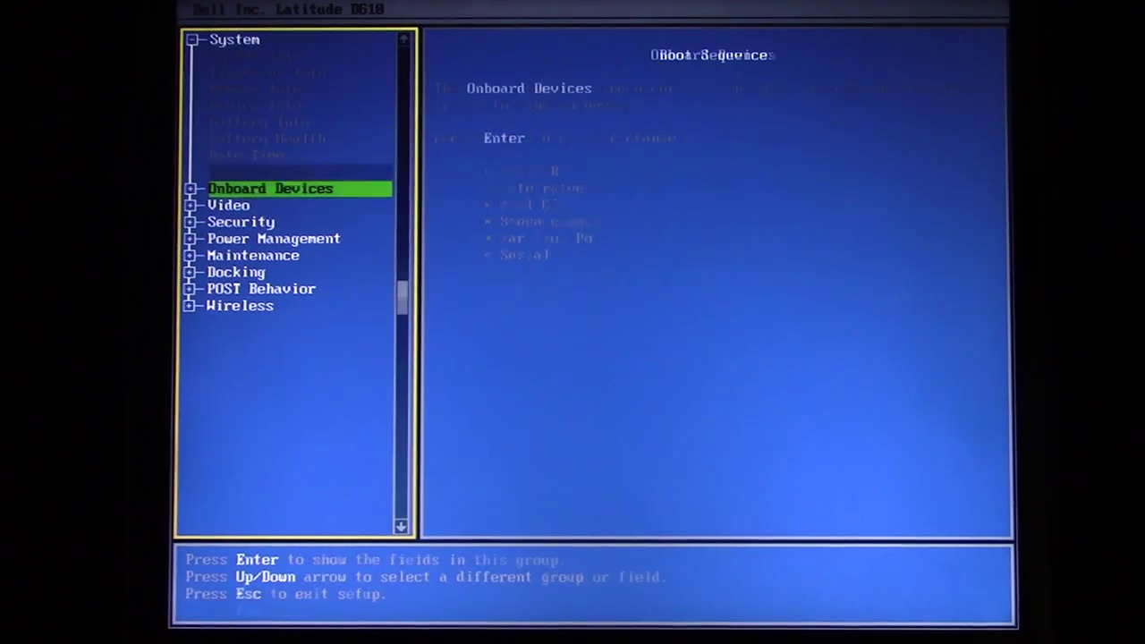
key("Down")
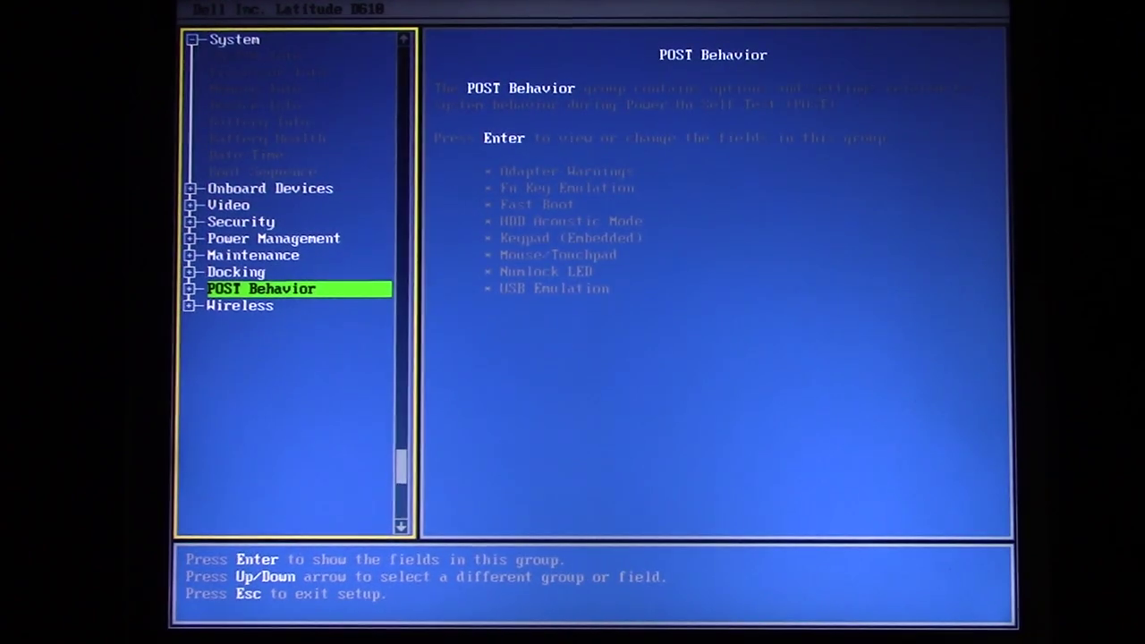
key("Return")
key("Down")
key("Down")
key("Down")
key("Down")
key("Down")
key("Down")
key("Down")
key("Down")
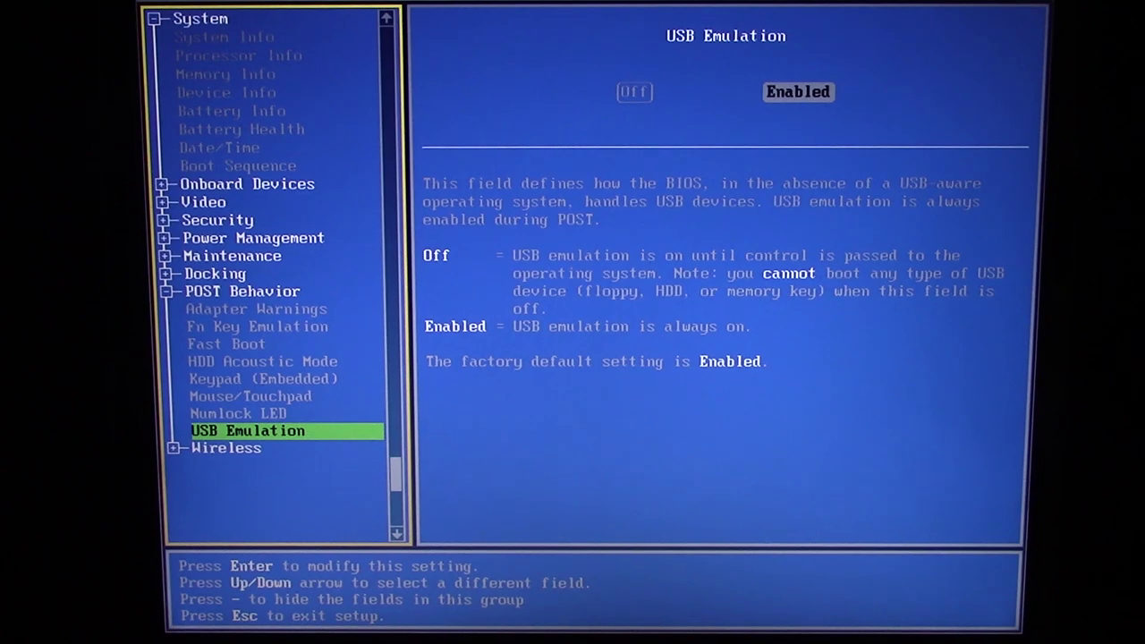
key("Up")
key("Up")
key("Up")
key("Up")
key("Up")
key("Up")
key("Up")
key("Up")
key("Up")
key("Up")
key("Up")
key("Up")
key("Up")
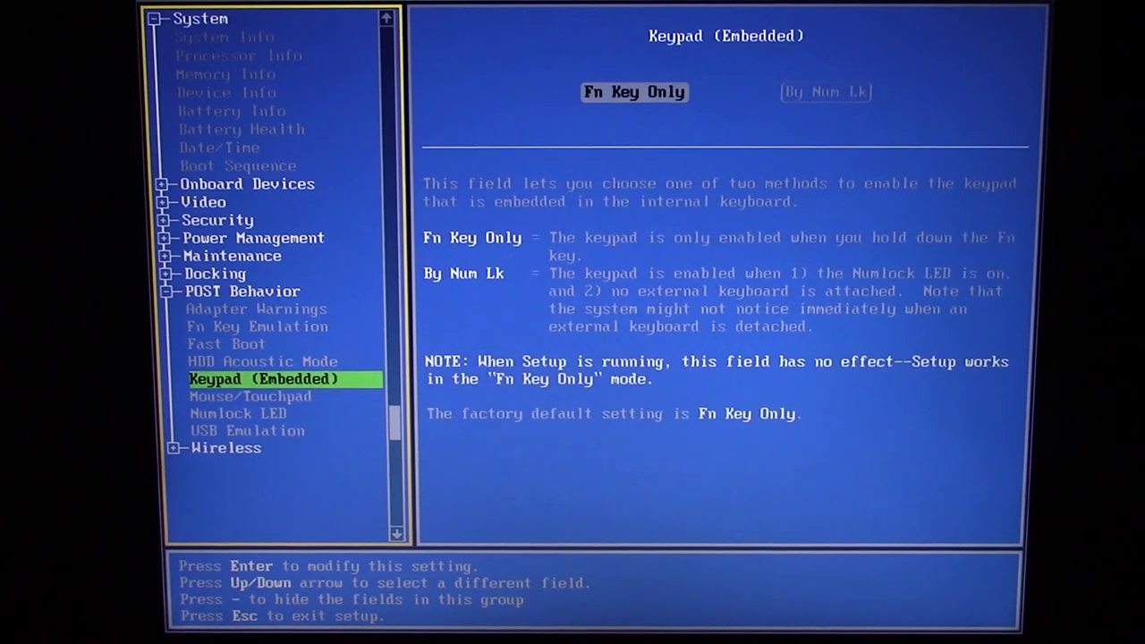
key("Up")
key("Up")
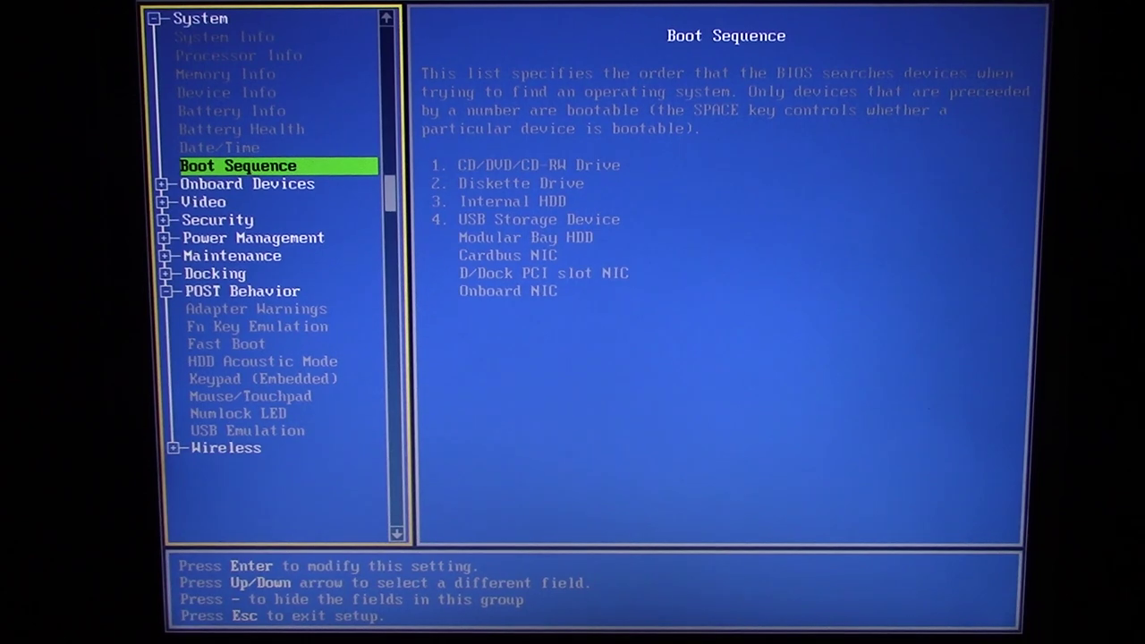
Move USB Storage Device to the top of the boot order
key("Return")
key("Down")
key("Down")
key("Down")
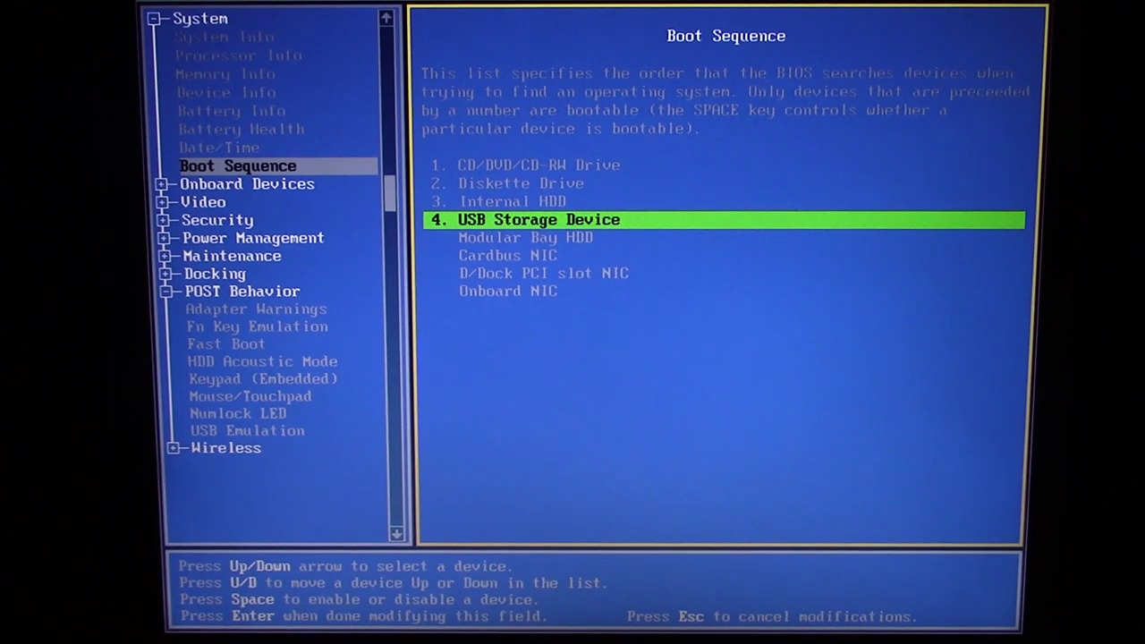
key("Down")
key("Up")
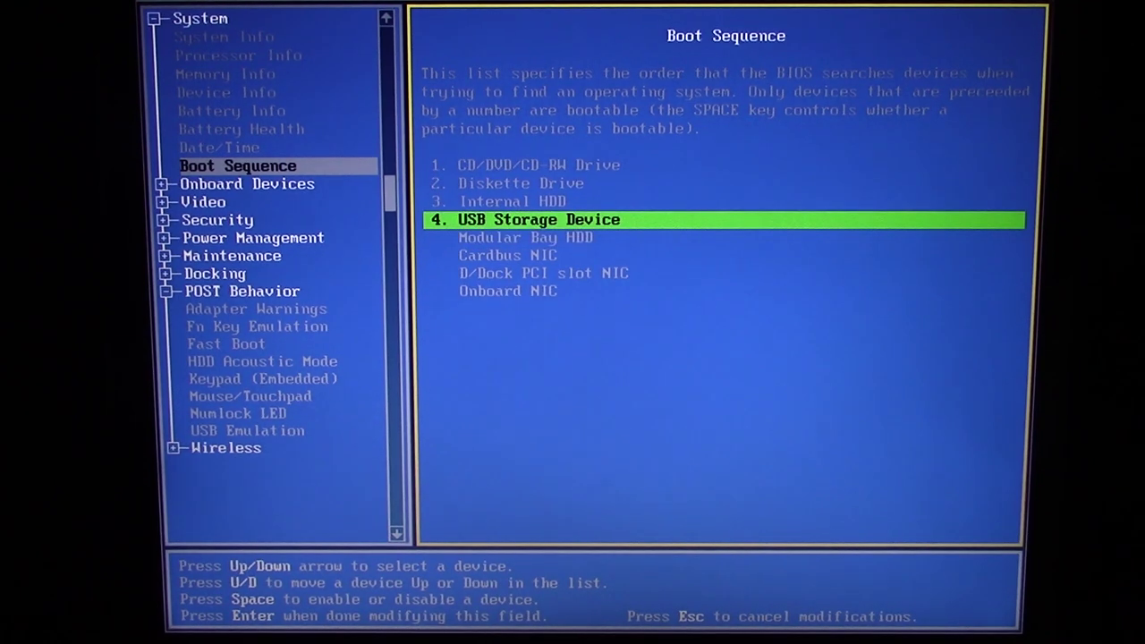
key("u")
key("u")
key("u")
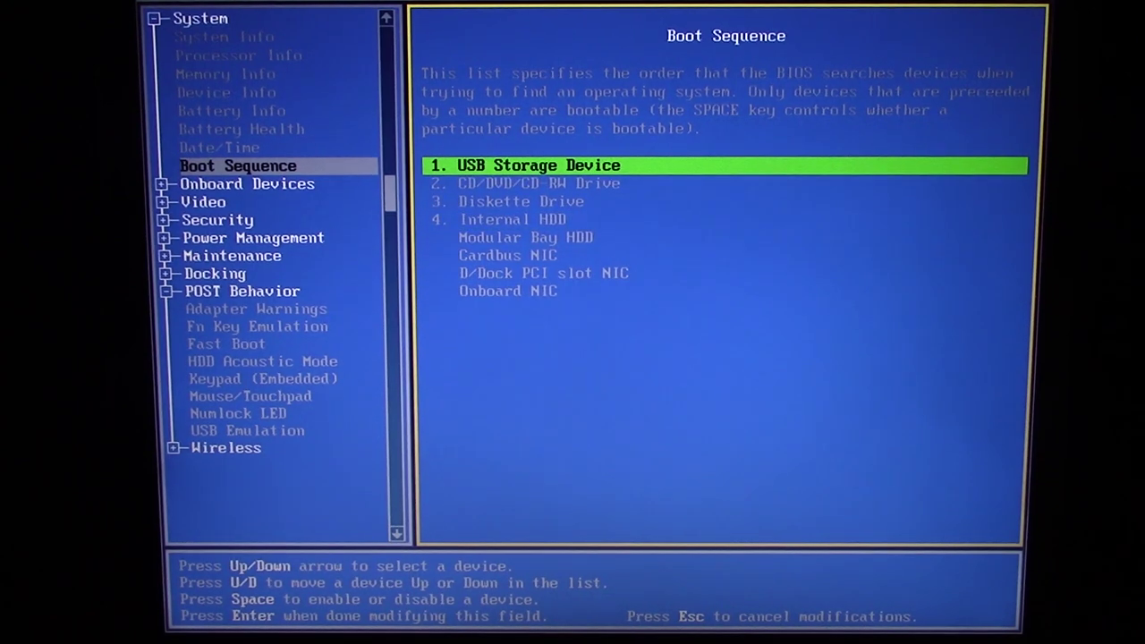
key("Down")
key("Up")
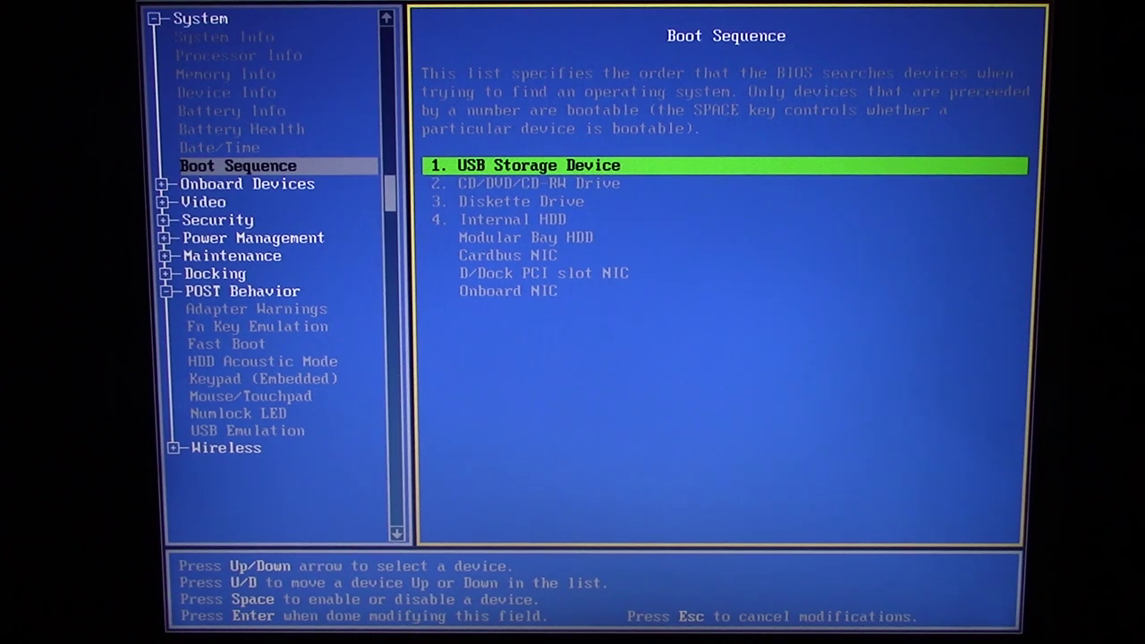
key("Down")
key("Down")
key("Down")
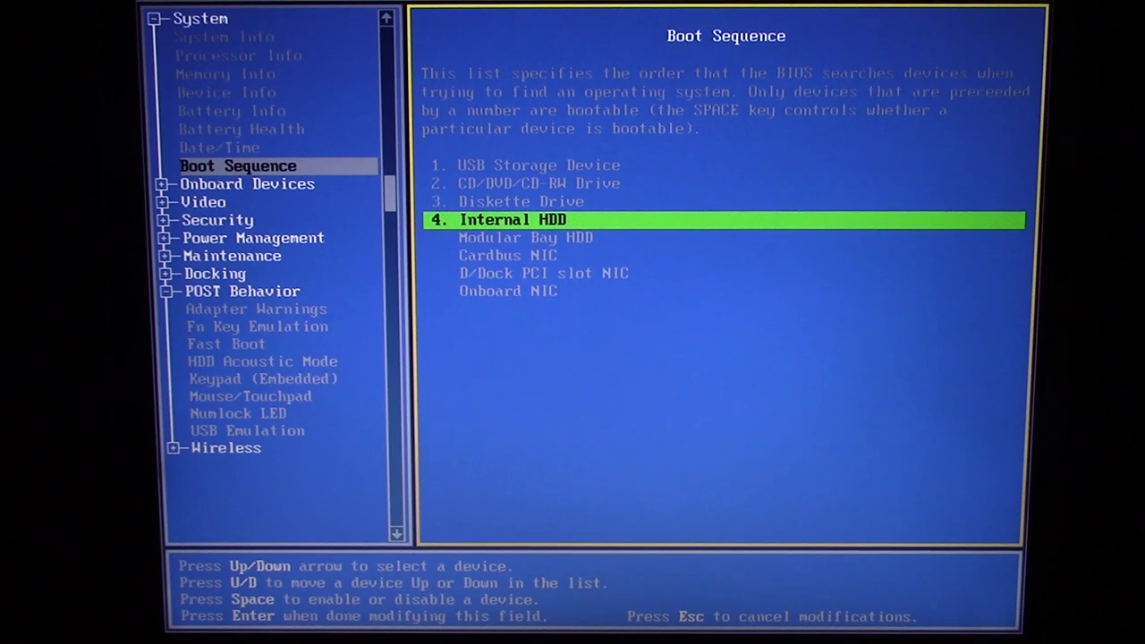
Finish the boot order edit and choose Save/Exit on the Exit screen
key("Return")
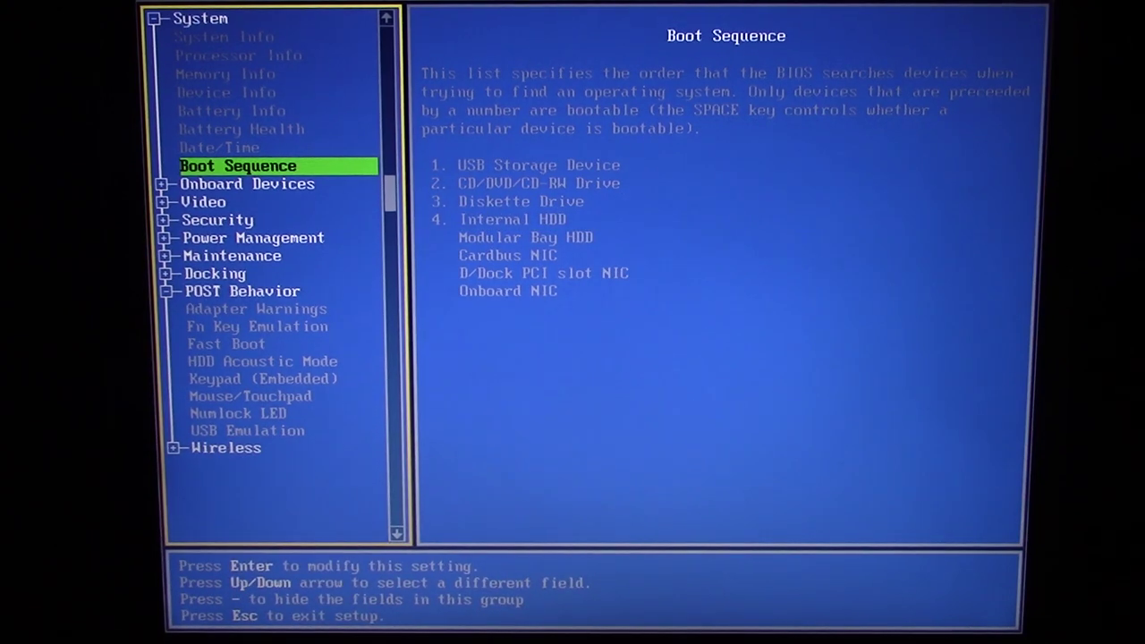
key("Escape")
key("Right")
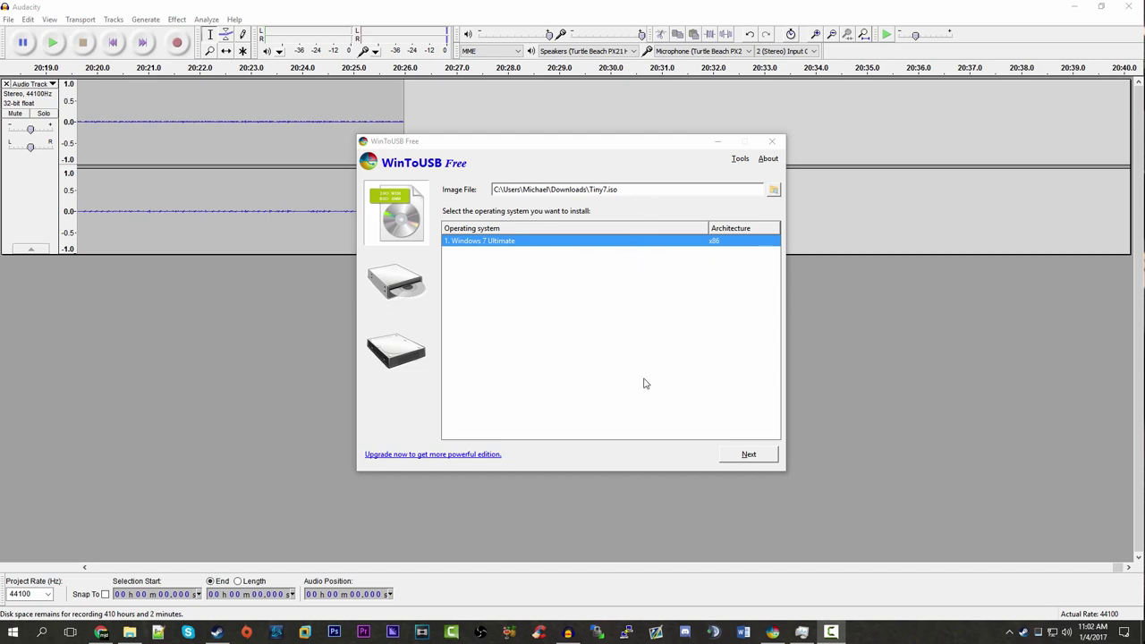
Pick Disk 8: SanDiskCruzer as destination, dismiss the insufficient-space error, and go back
left_click(756, 456)
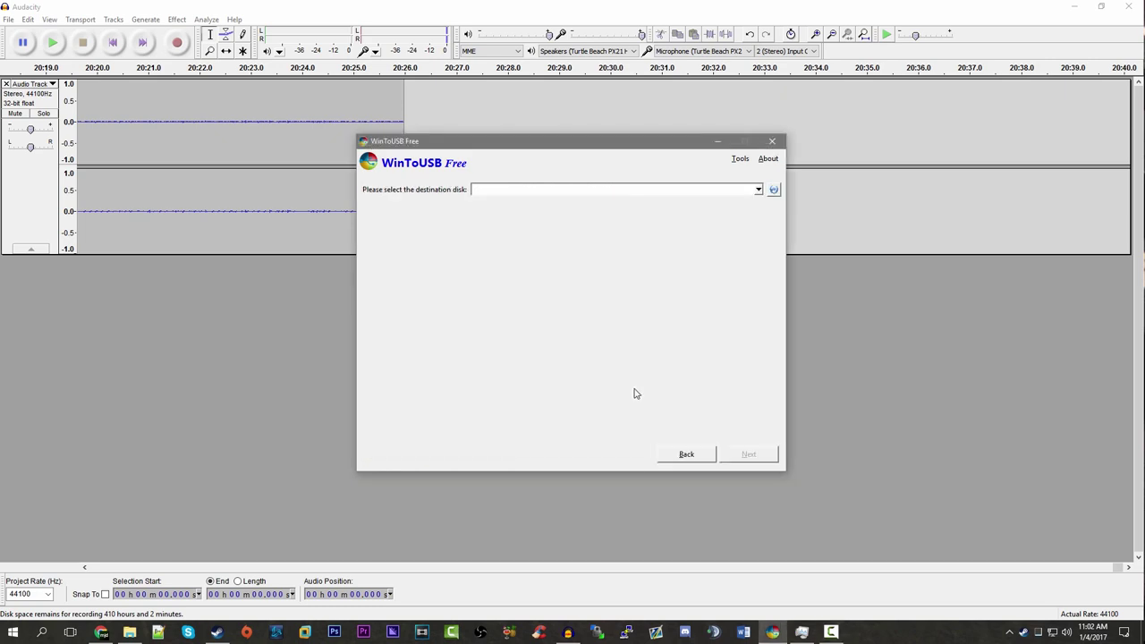
left_click(758, 189)
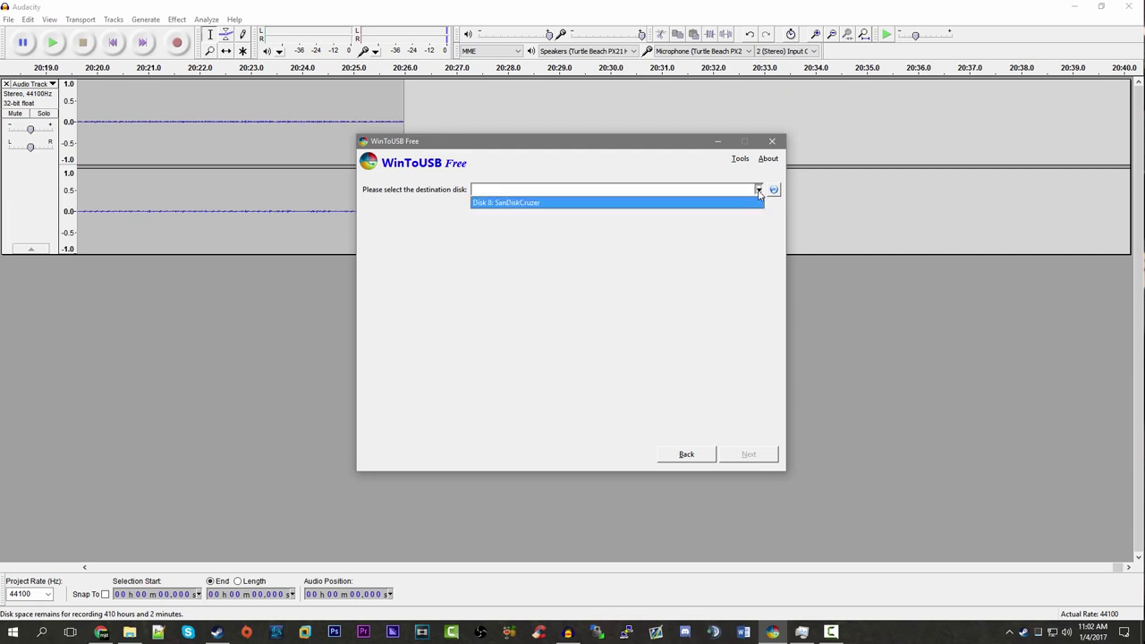
left_click(488, 204)
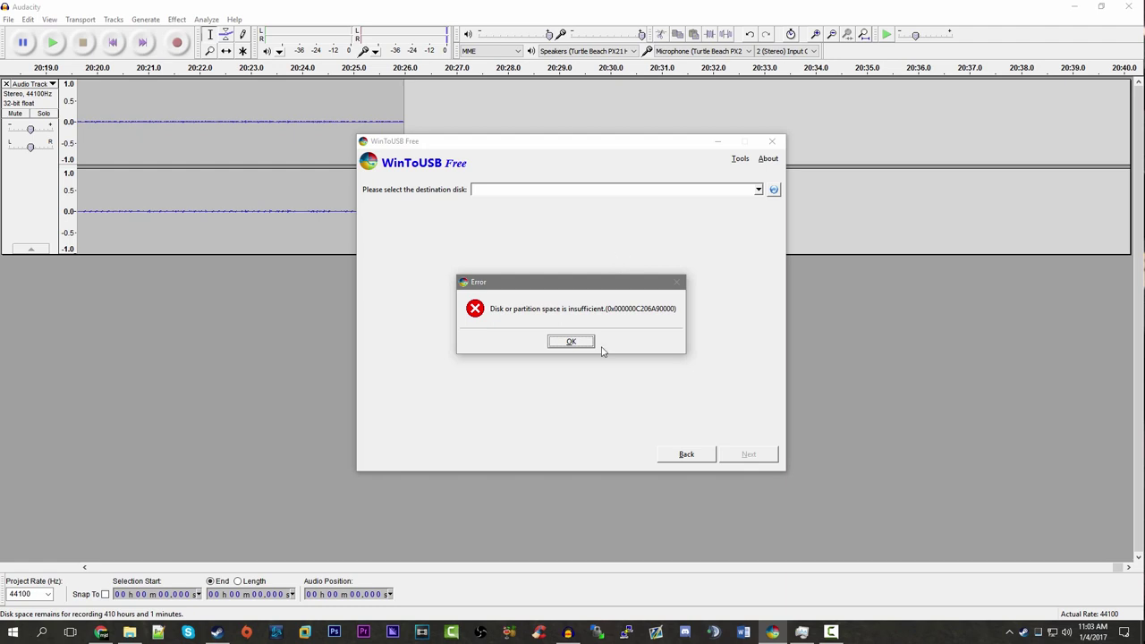
key("Return")
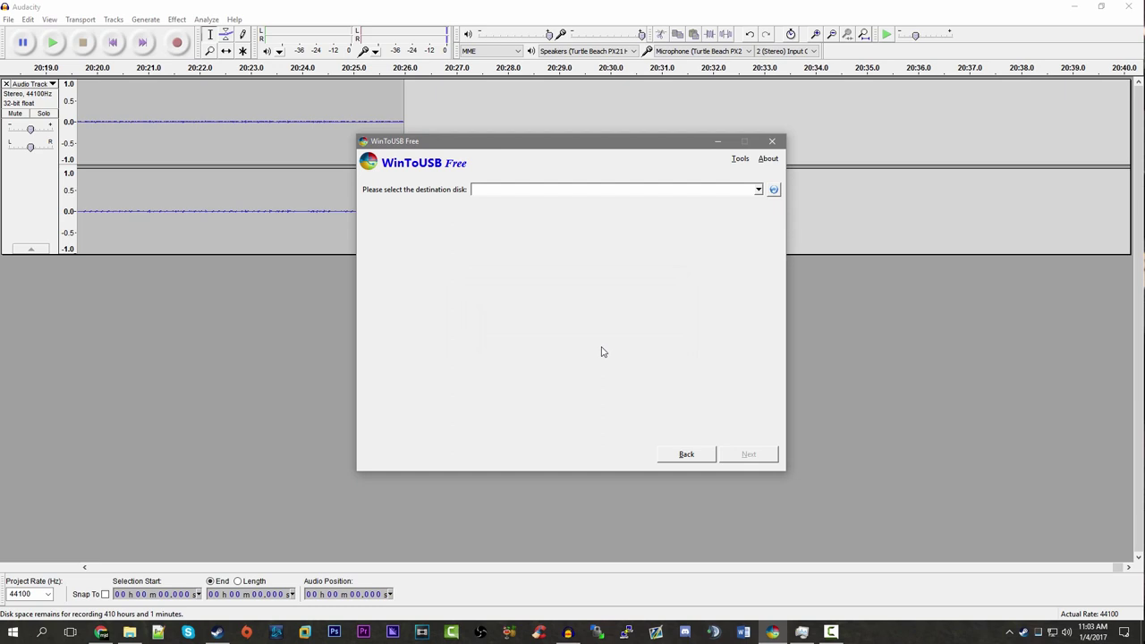
left_click(690, 455)
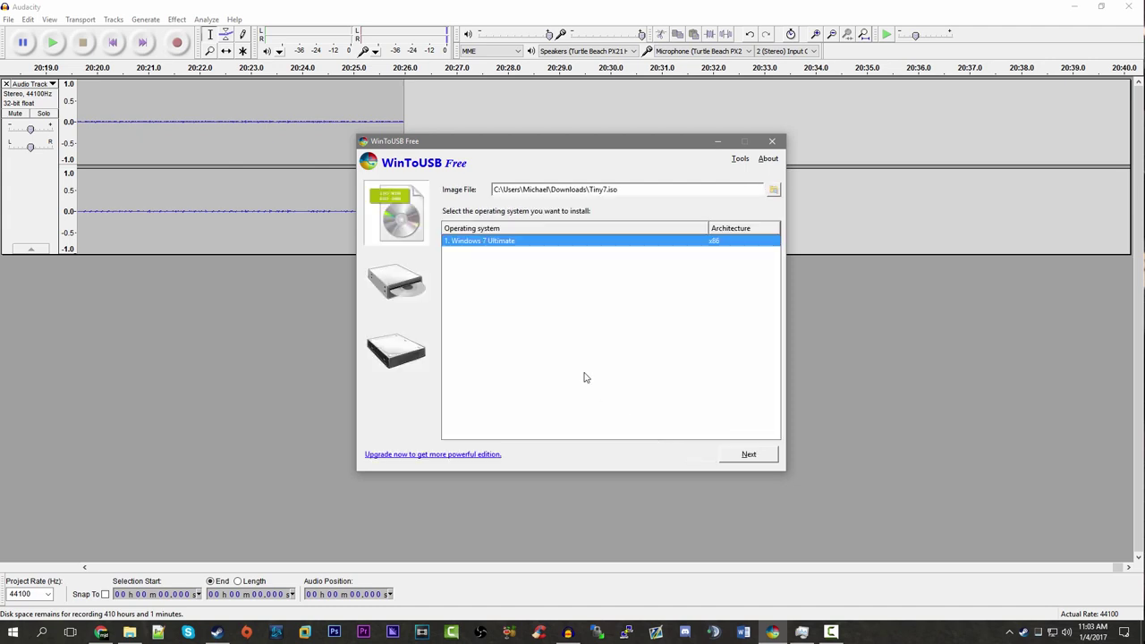
Advance WinToUSB to the destination disk step again, then exit Camtasia's full-screen preview
key("Return")
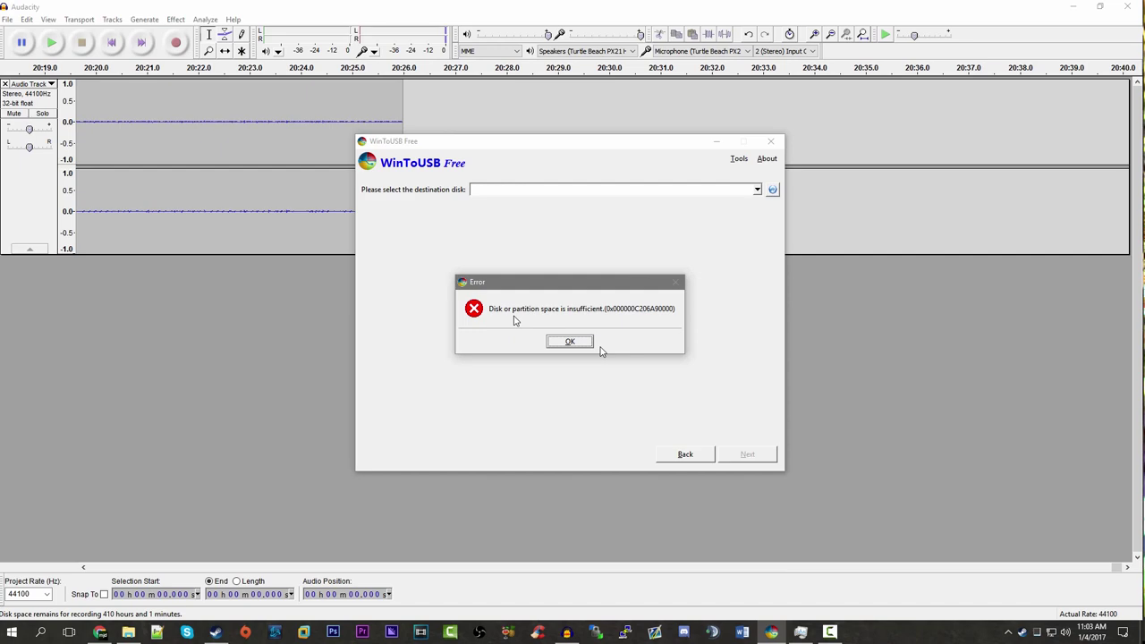
key("Escape")
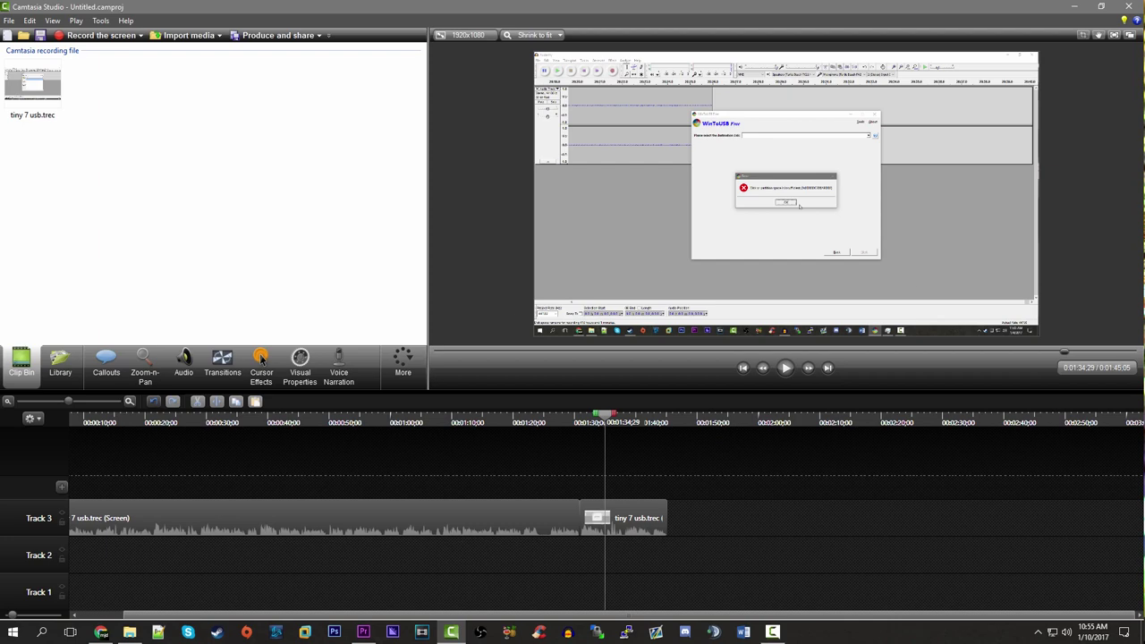
Switch to File Explorer showing the WinToUSB bin folder
key("super+e")
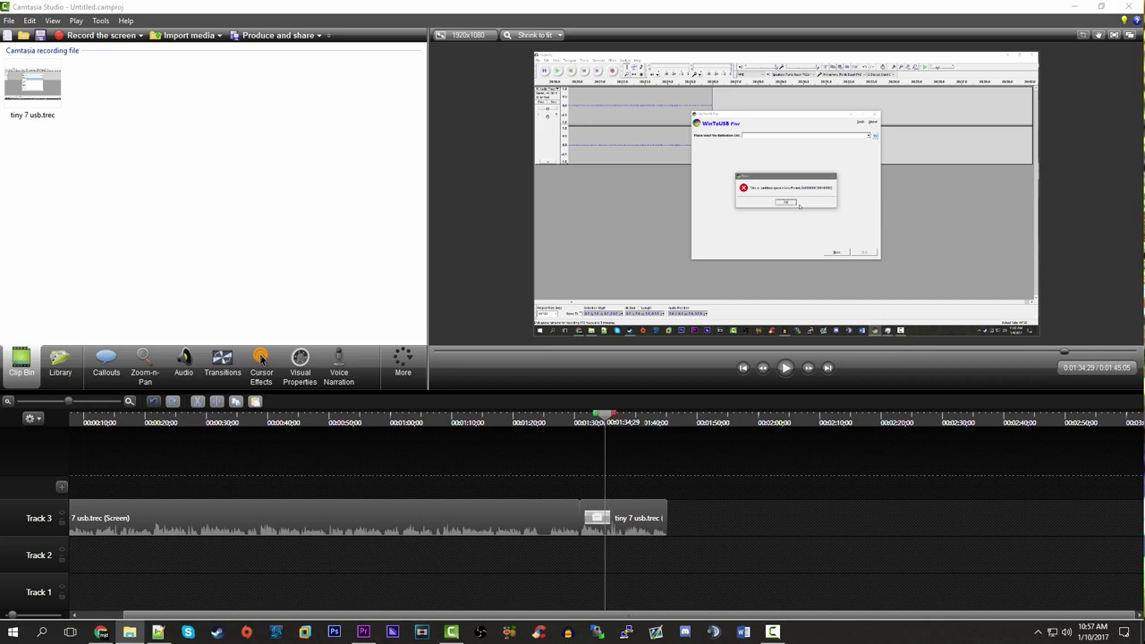
Bring up the WinToUSB bin folder and open WinToUSB.ini in Notepad++
key("alt+Tab")
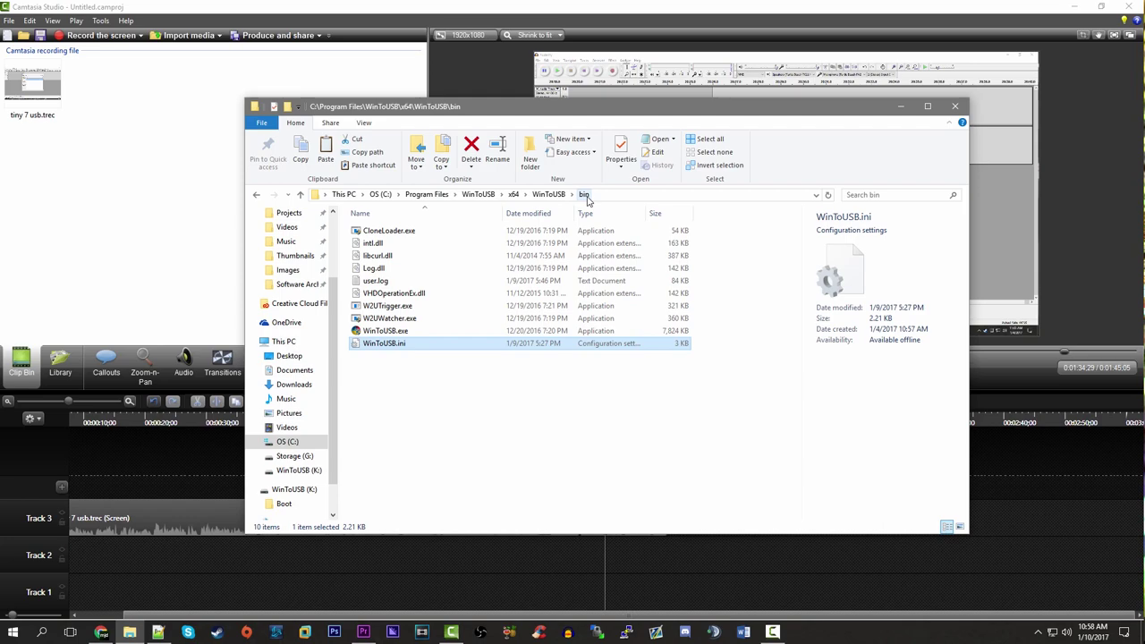
double_click(399, 349)
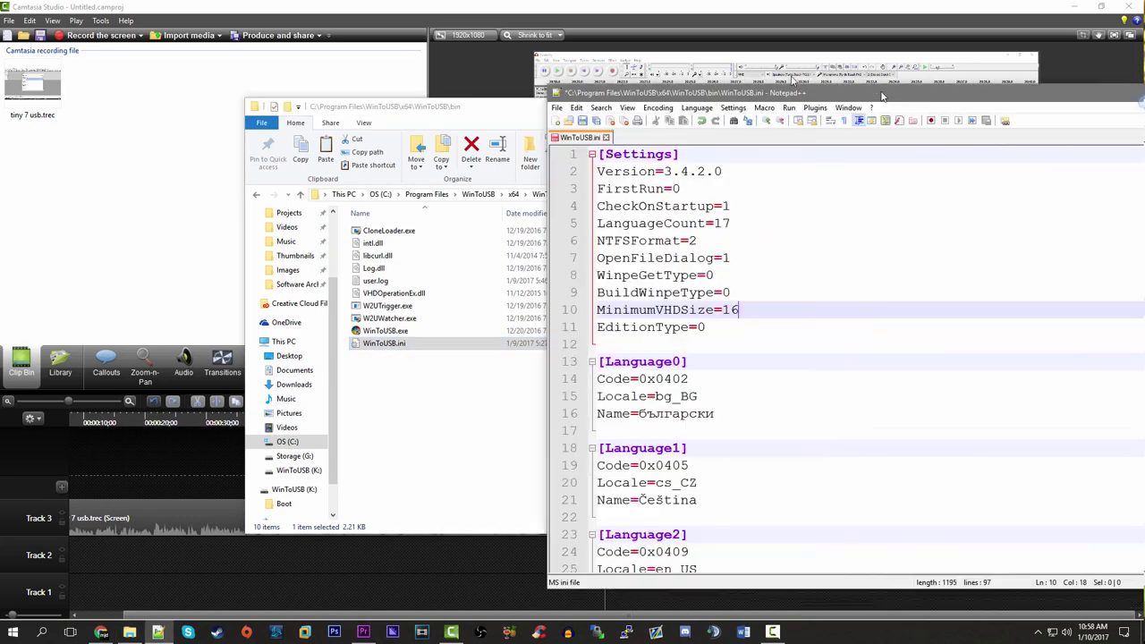
Change MinimumVHDSize from 16 to 1 in WinToUSB.ini and try saving with Ctrl+S
left_click_drag(882, 96, 531, 79)
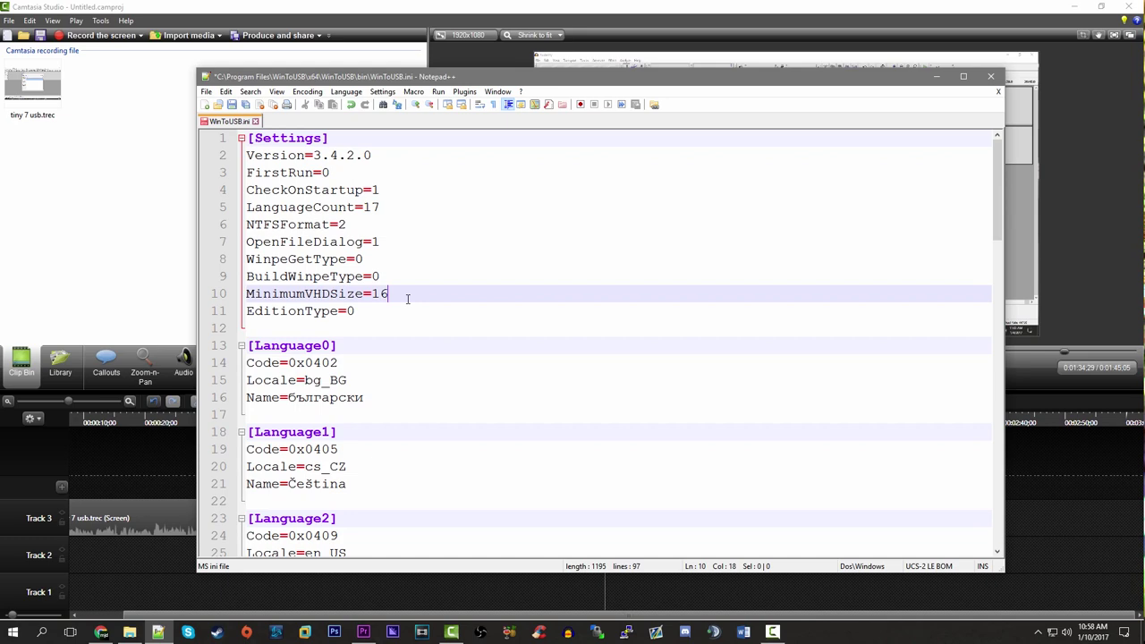
key("shift+Up")
key("shift+Home")
key("shift+Down")
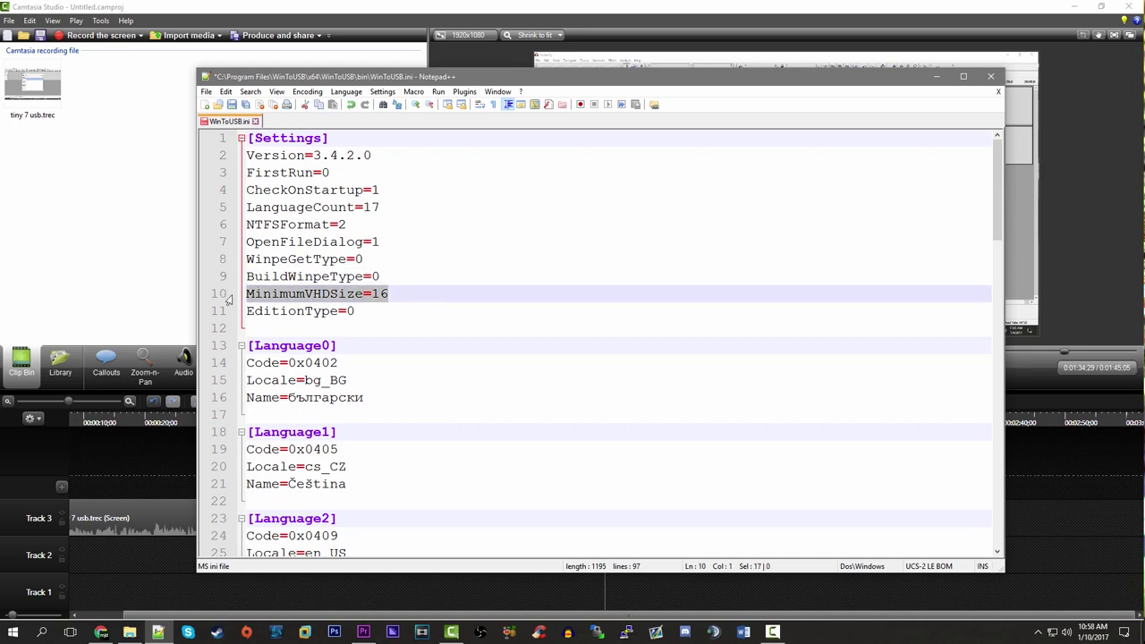
left_click(390, 298)
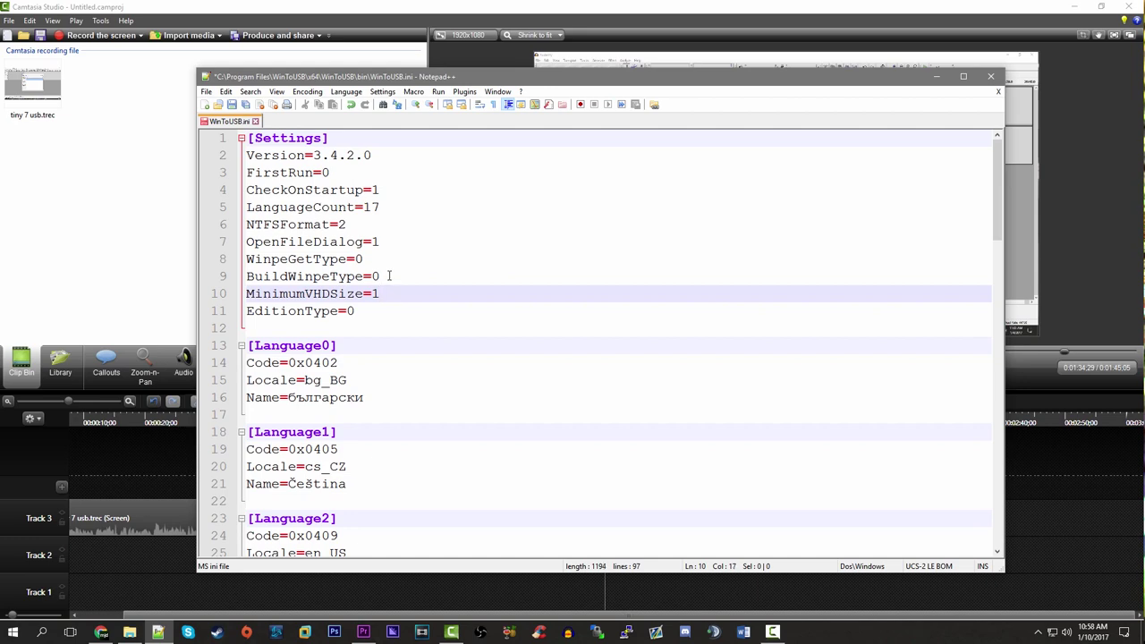
key("ctrl+s")
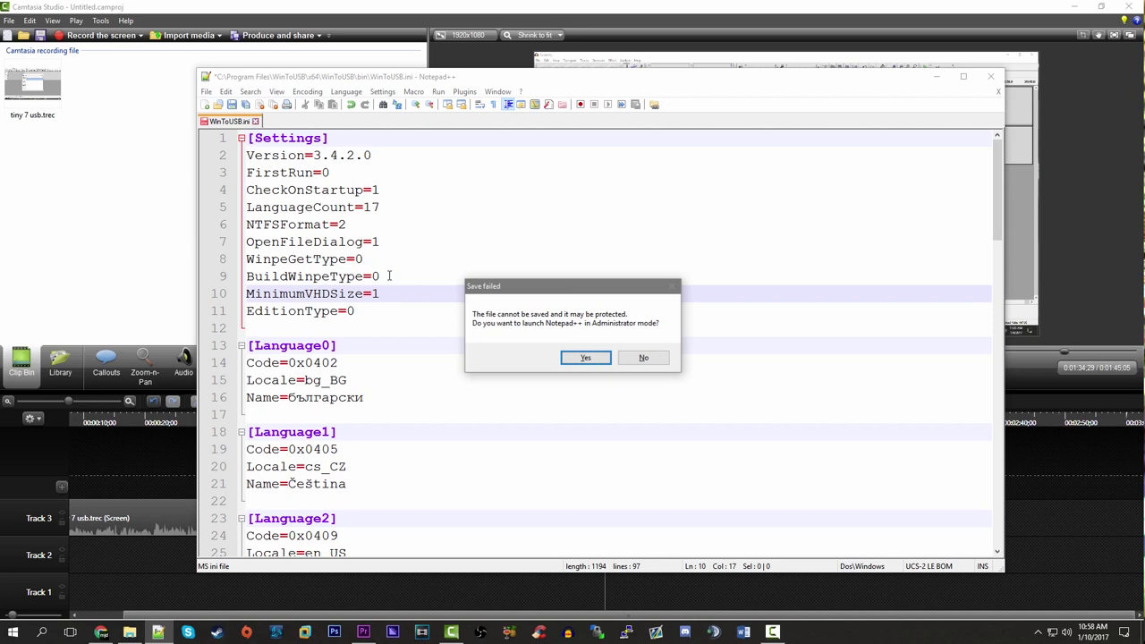
Save WinToUSB.ini from Notepad++ as administrator, close the editor and relaunch WinToUSB.exe
left_click(586, 358)
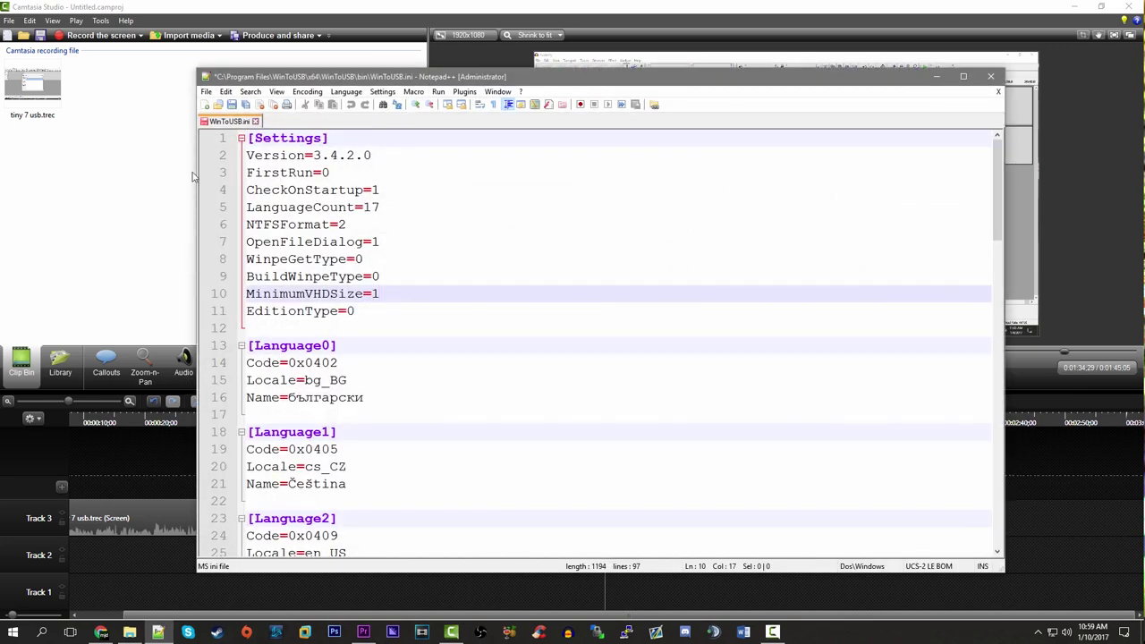
key("ctrl+s")
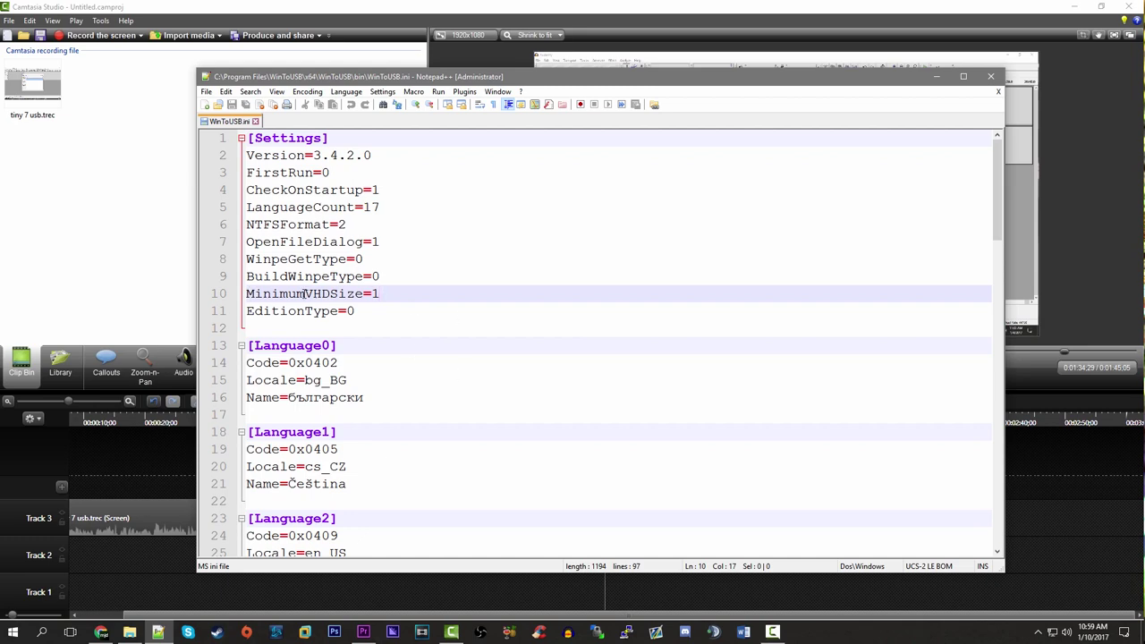
left_click(990, 80)
double_click(383, 331)
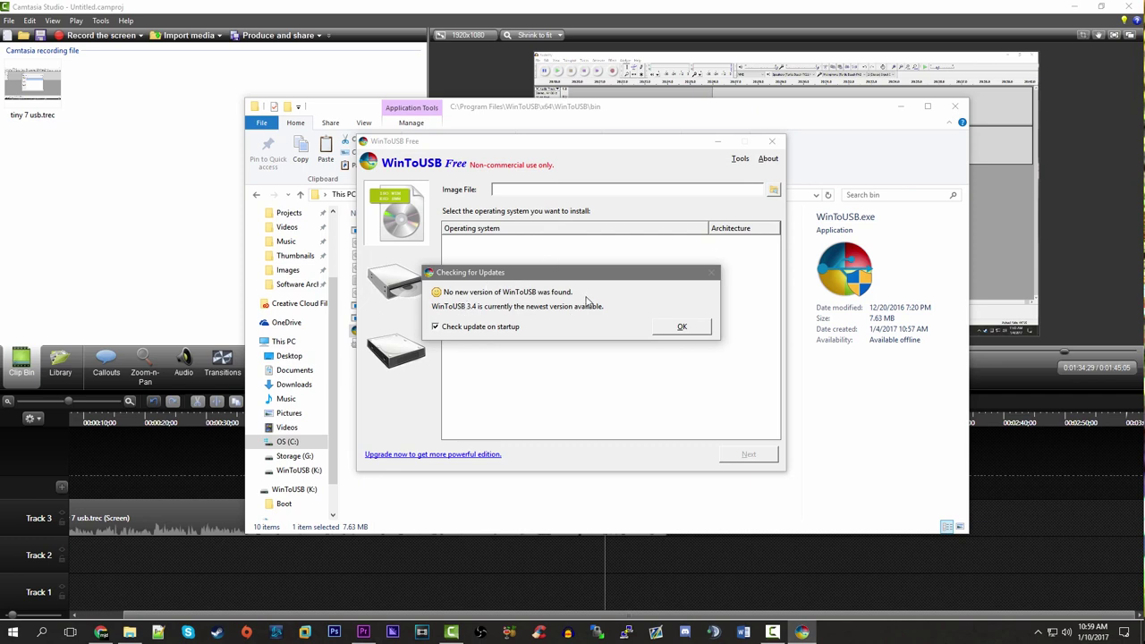
Dismiss the update check and load Tiny7.iso from Downloads as the Windows 7 Ultimate x86 source
left_click(682, 327)
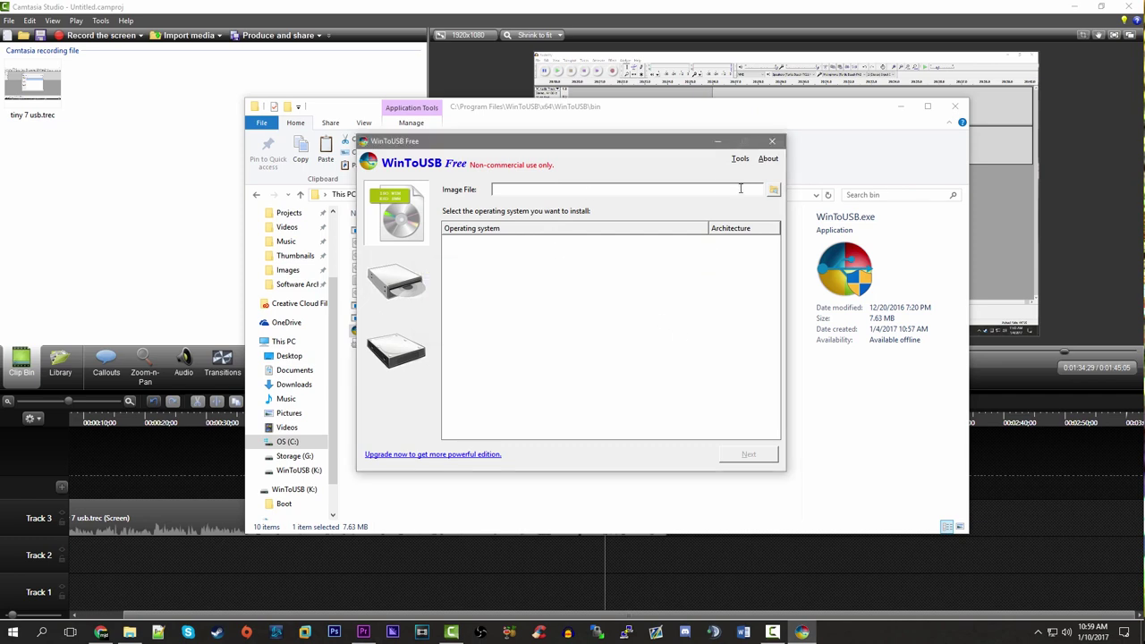
left_click(774, 194)
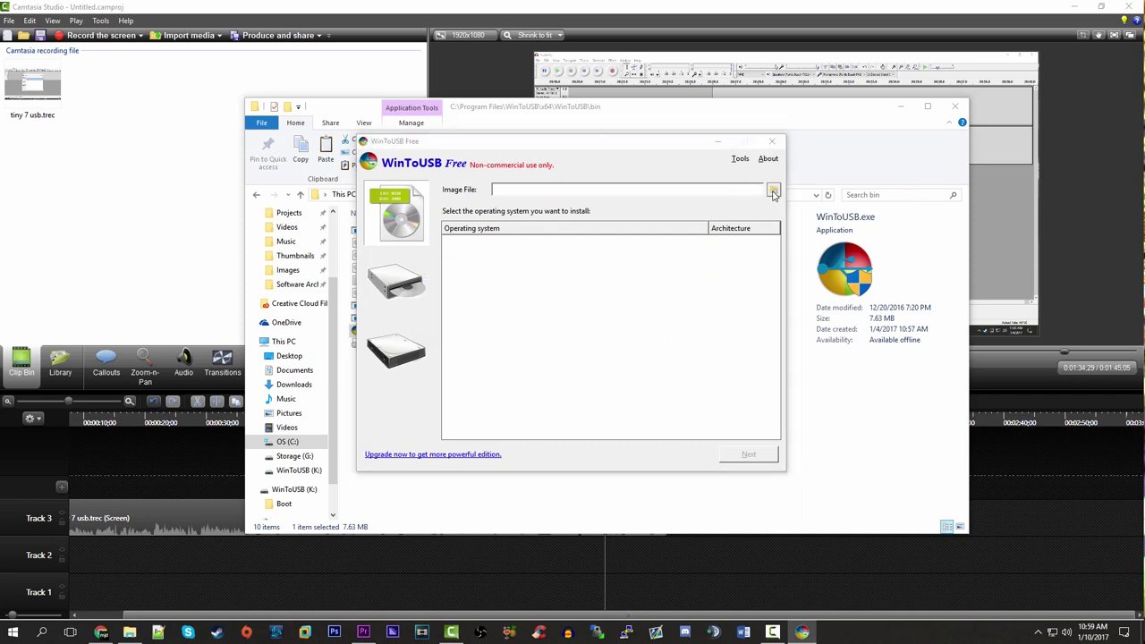
left_click(618, 250)
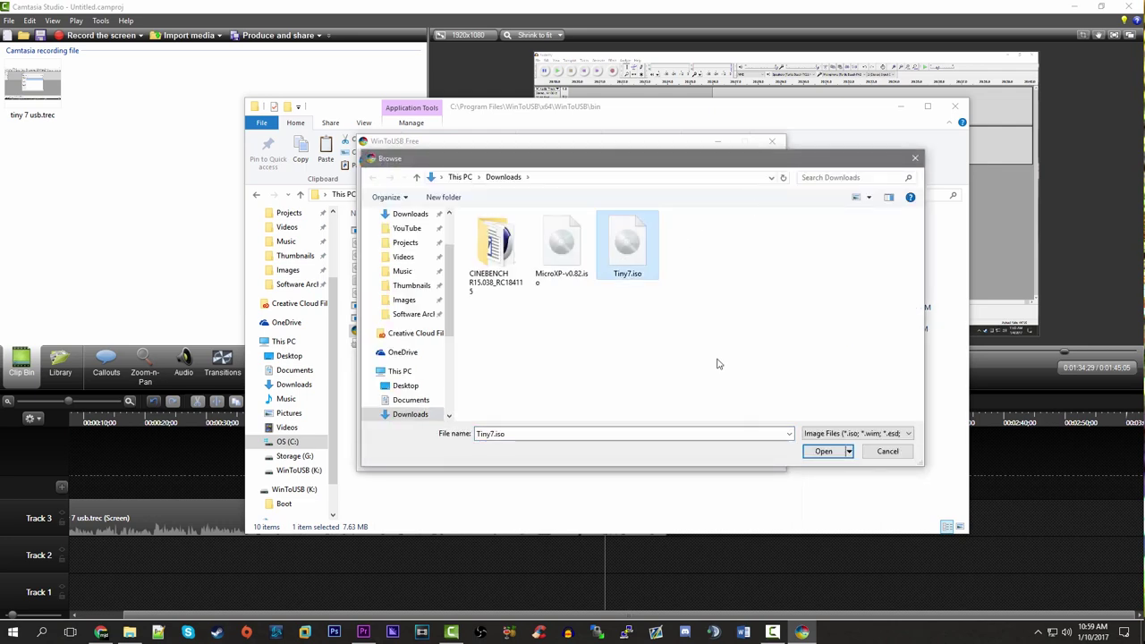
left_click(823, 451)
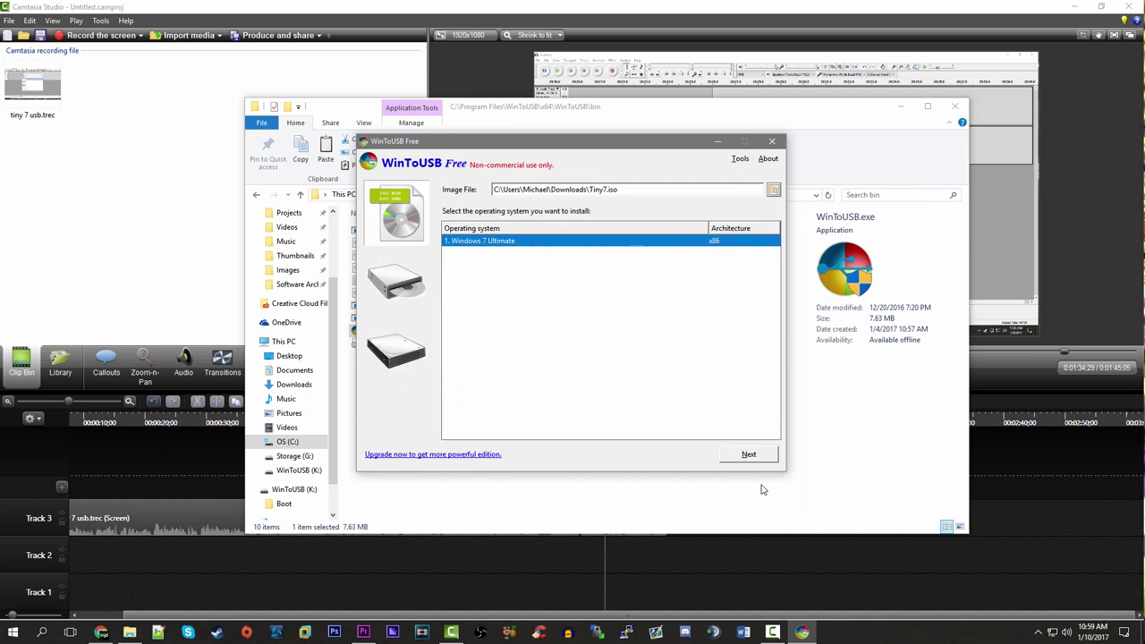
left_click(748, 456)
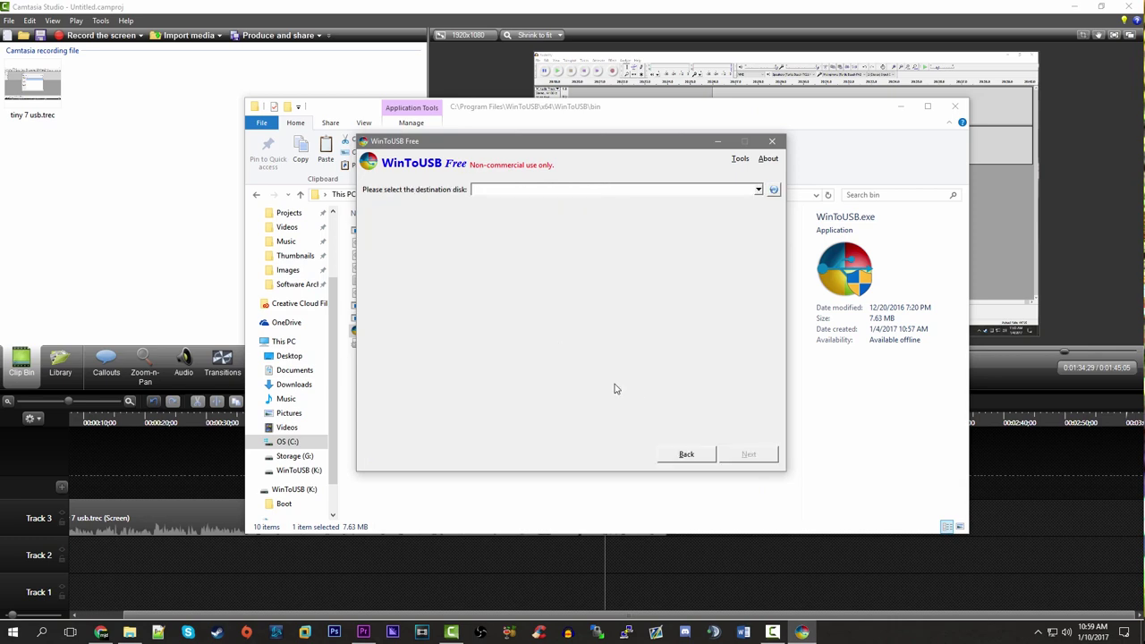
Choose Disk 7: SanDiskCruzer from the destination disk list
left_click(757, 191)
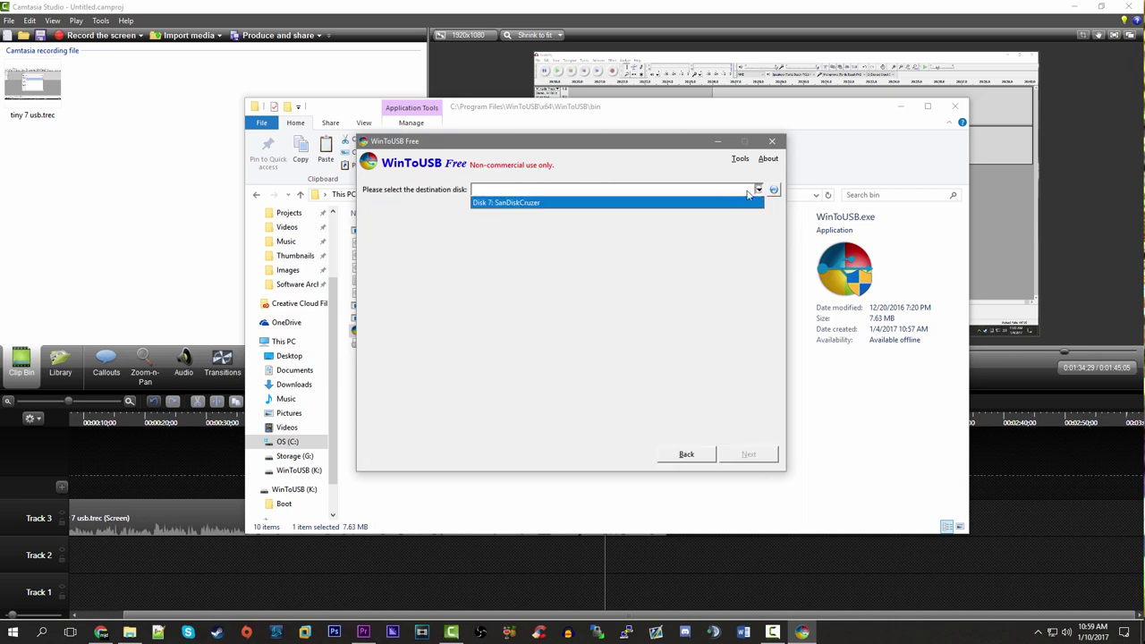
left_click(523, 211)
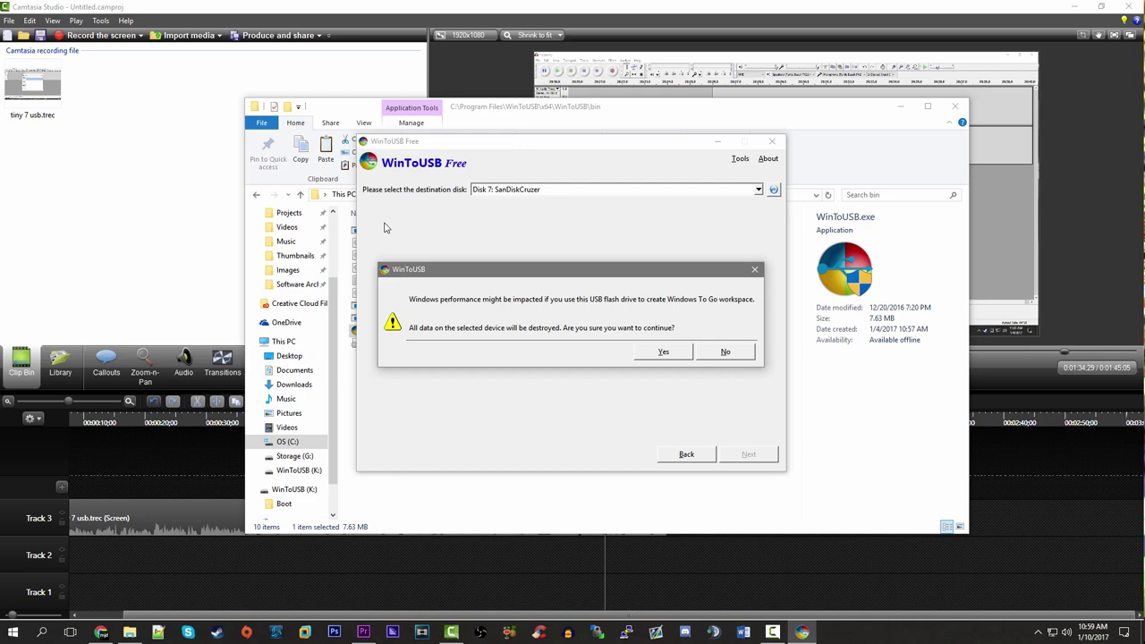
Confirm erasing the stick and start installing Tiny7 to WinToUSB (K:) in 3 GB VHD mode
left_click(660, 354)
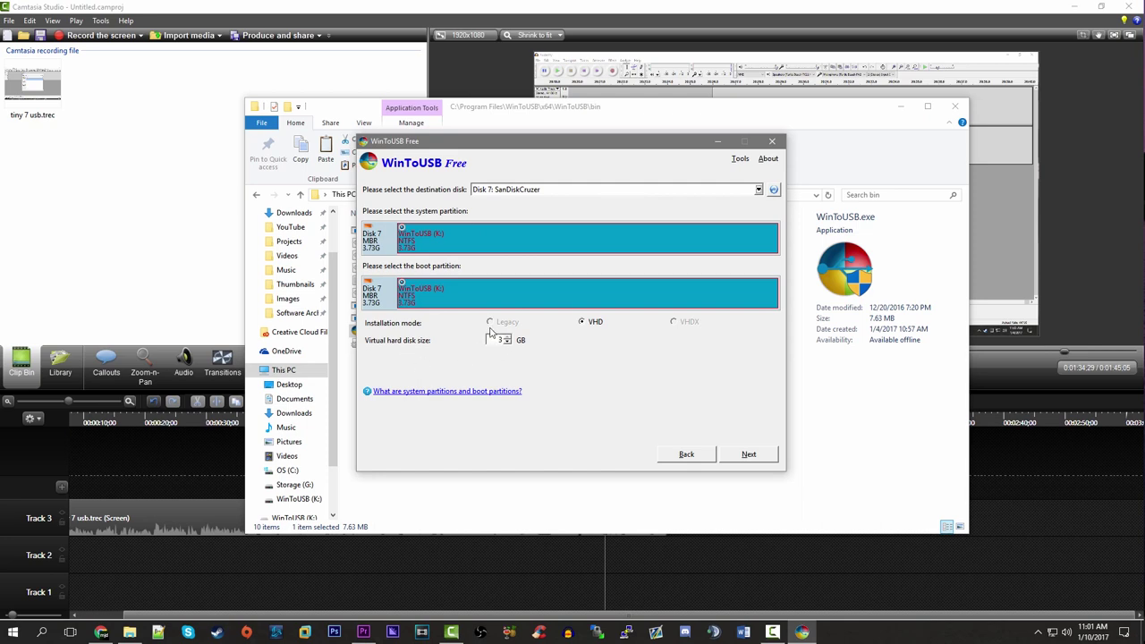
left_click(742, 456)
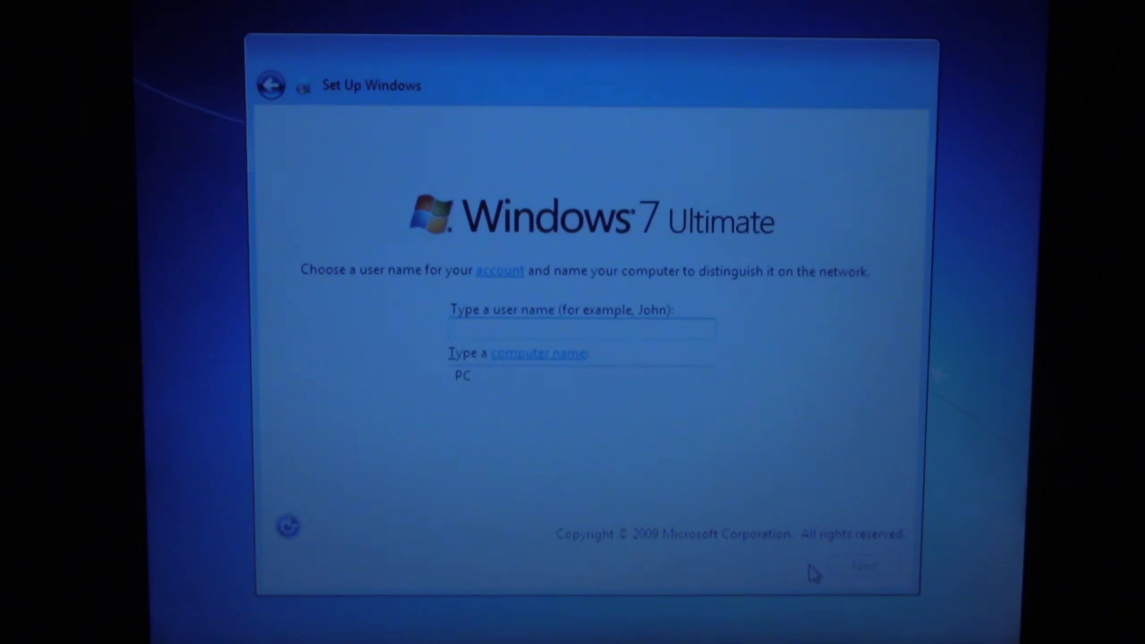
Enter the user's name and replace the suggested computer name with Tiny7
type("Michael")
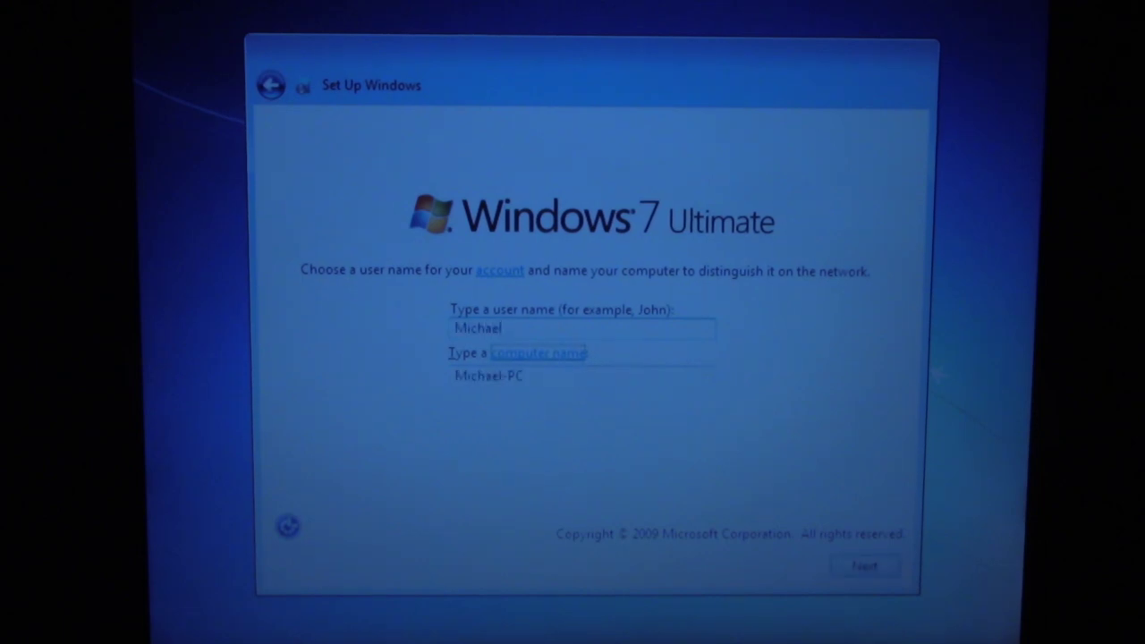
key("Tab")
key("BackSpace")
type("Tiny7")
key("Return")
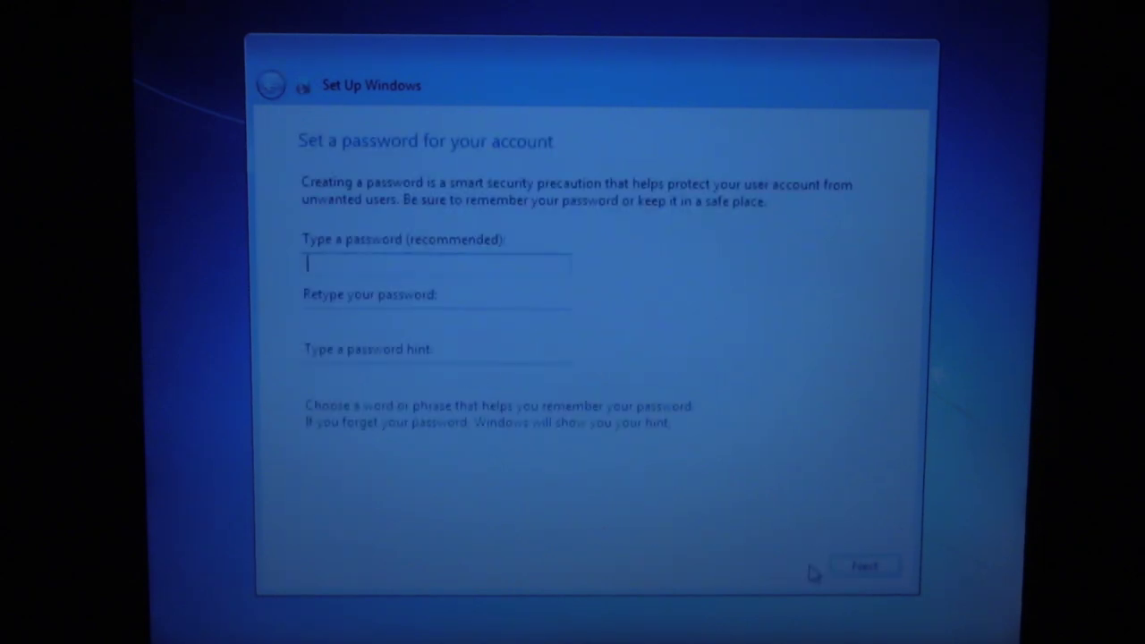
Skip the account password and product key pages, leaving both blank
key("Return")
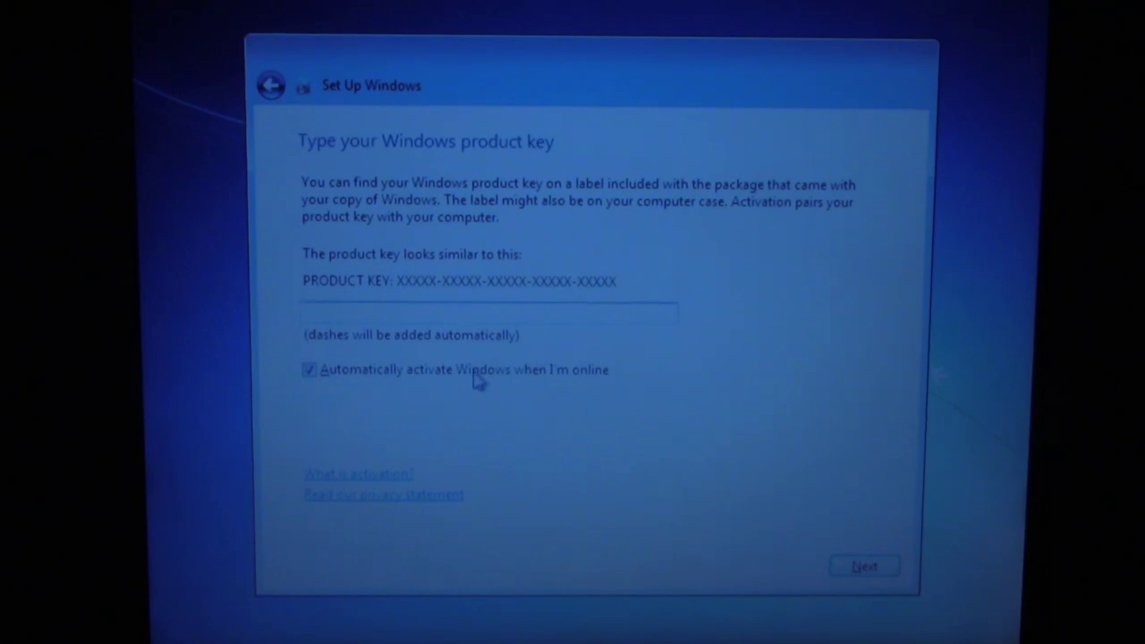
key("Return")
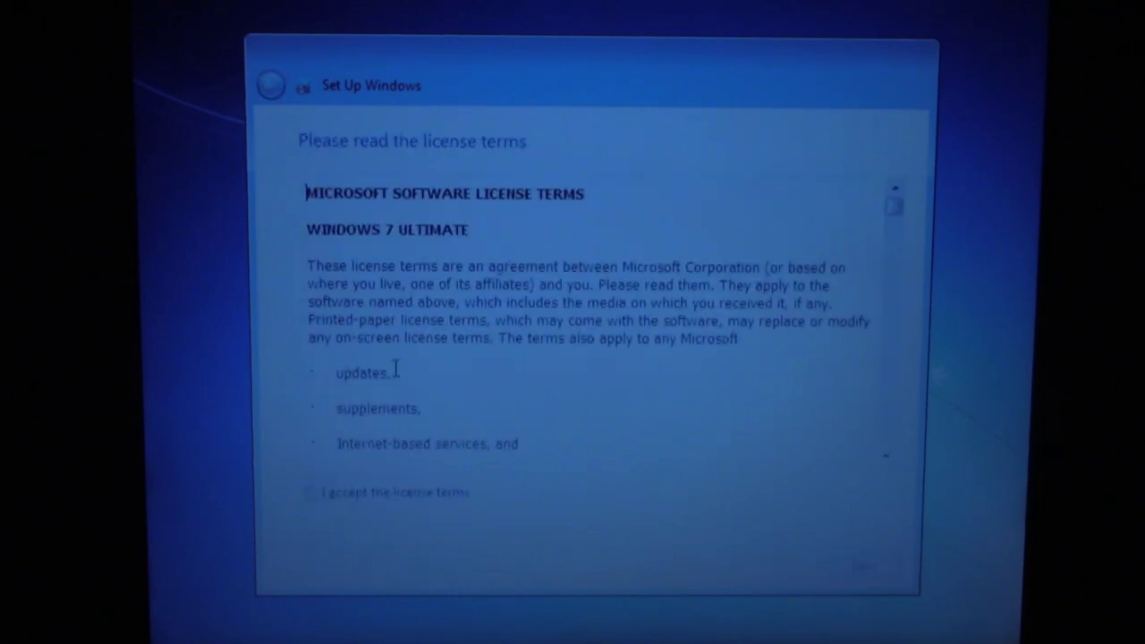
Accept the license terms, use recommended update settings, and keep the Pacific time settings
left_click(358, 496)
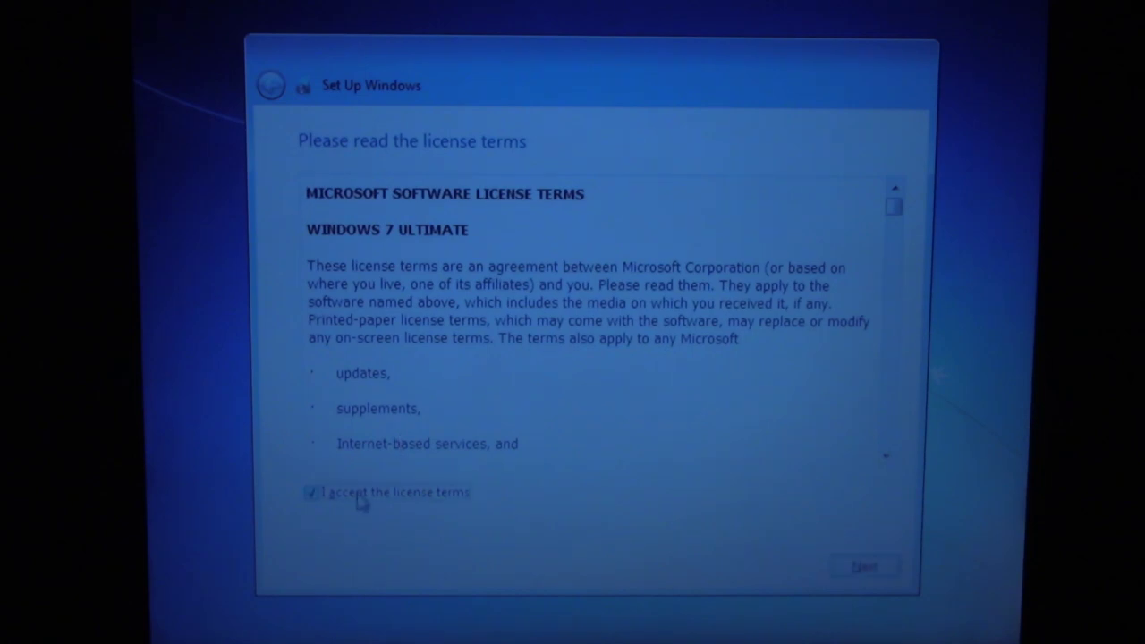
left_click(863, 569)
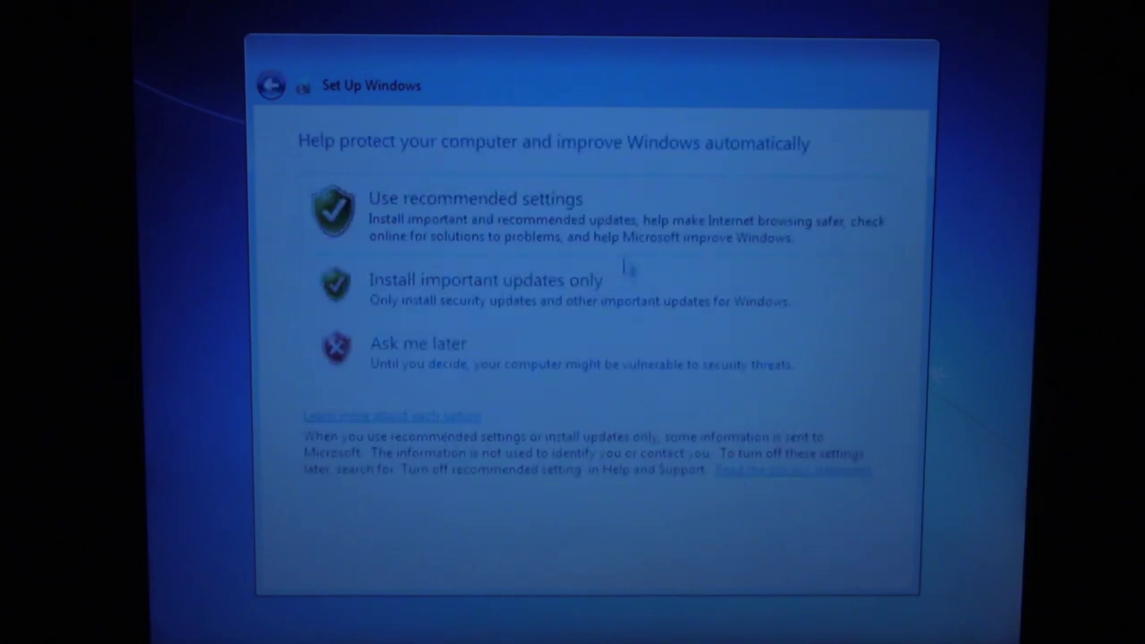
left_click(629, 234)
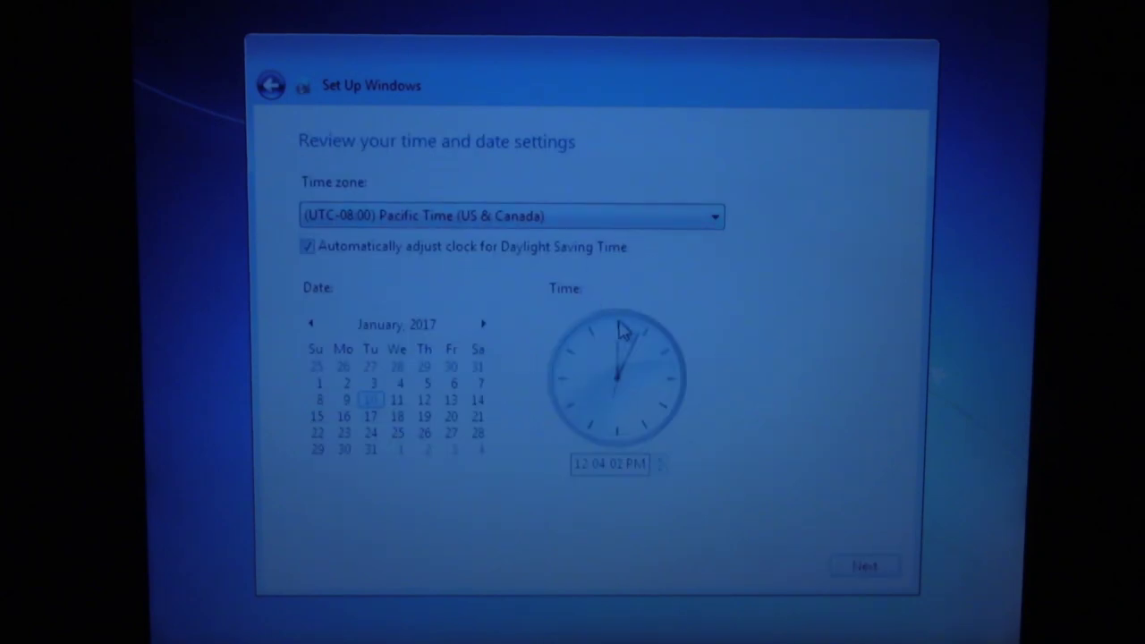
left_click(864, 566)
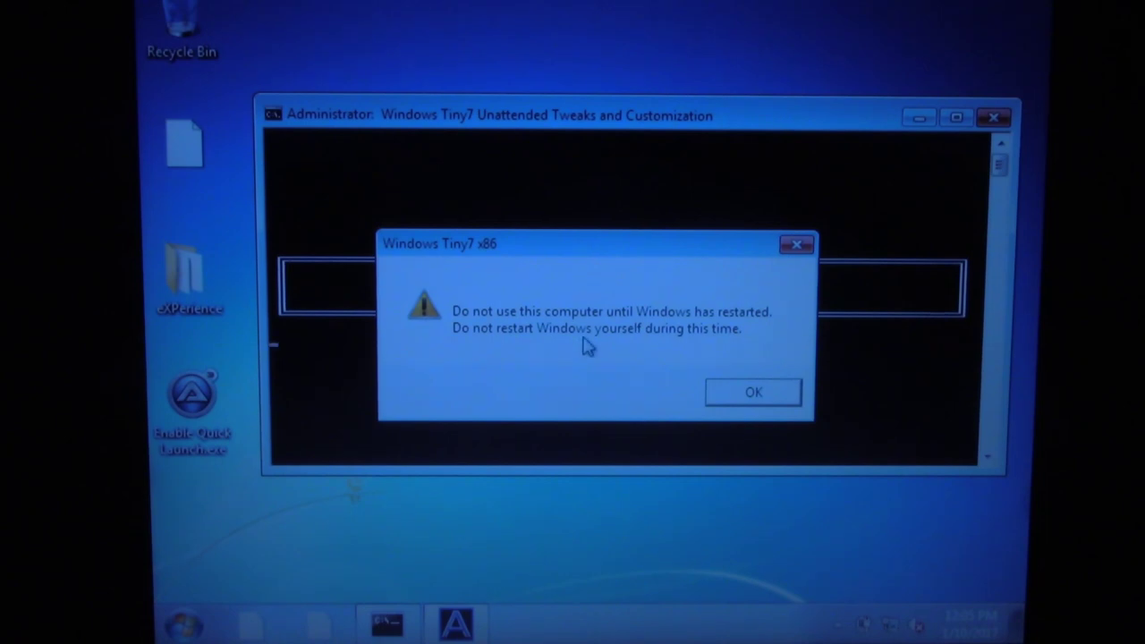
Dismiss the 'Do not use this computer until Windows has restarted' warning with OK
left_click(754, 399)
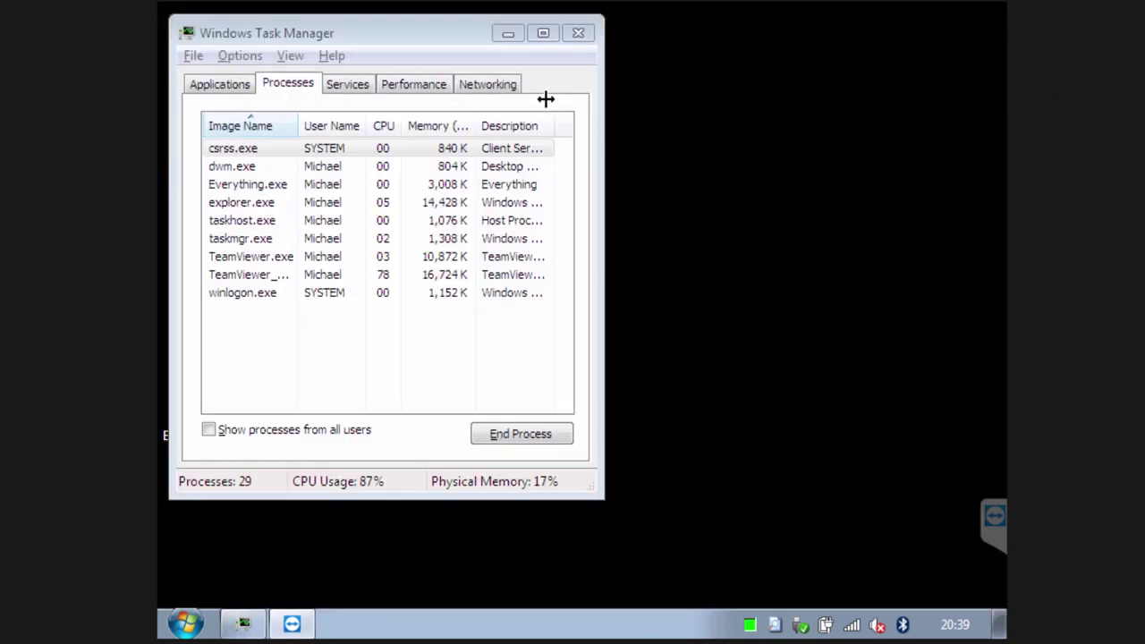
Minimize Task Manager after reviewing its 29 processes to reveal the desktop
left_click(507, 33)
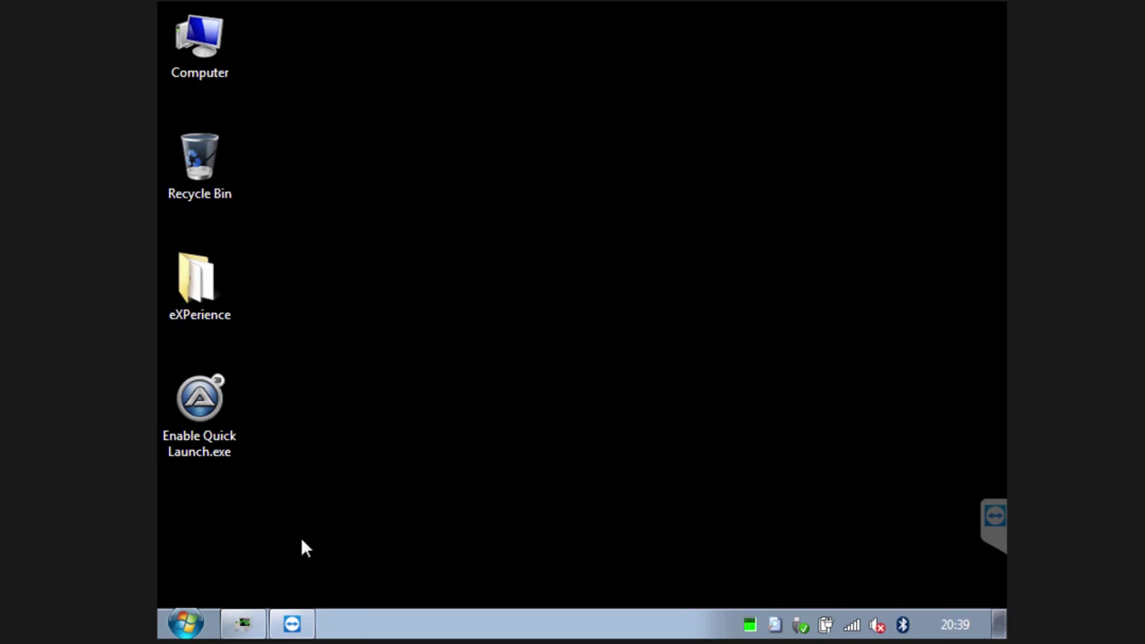
Open Computer from the Start menu and view the (C:) WinToUSB drive's Properties
left_click(186, 625)
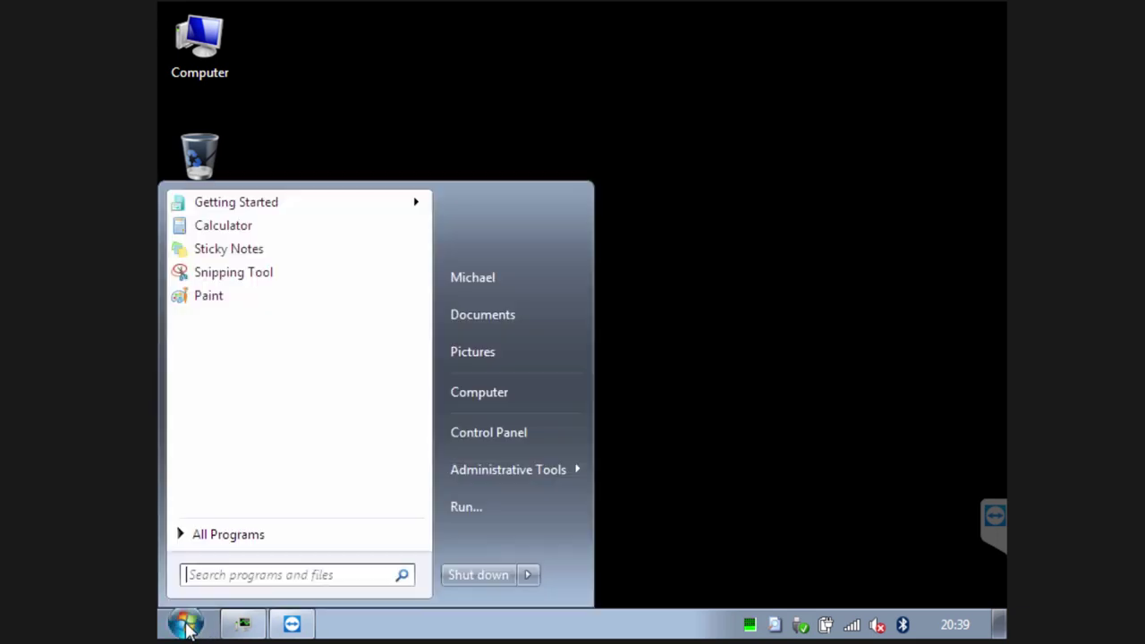
left_click(488, 401)
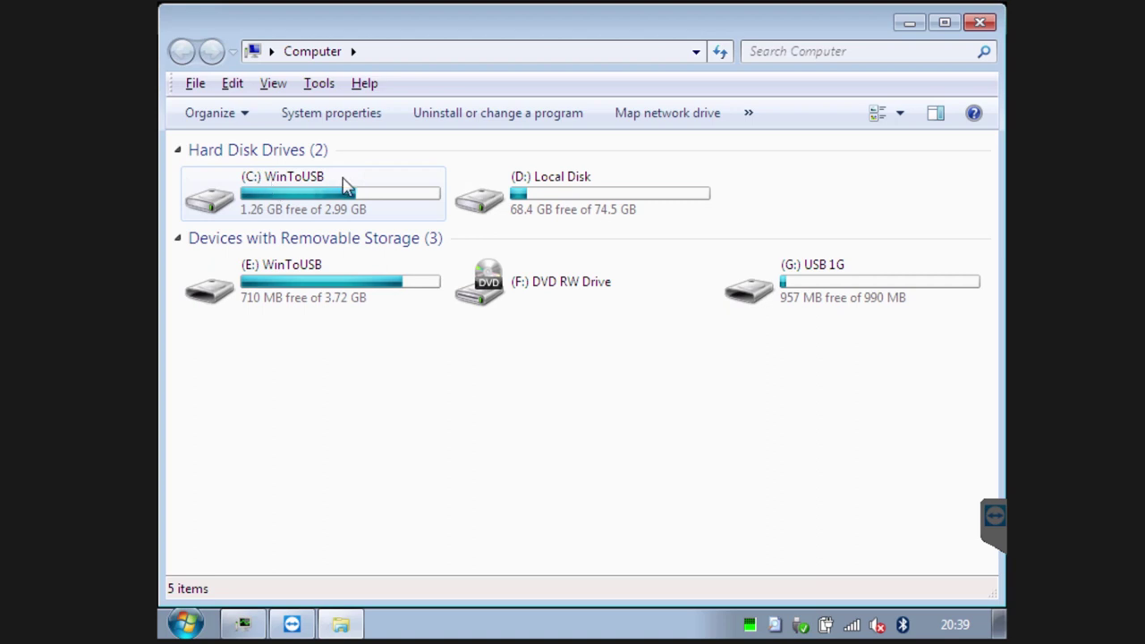
left_click(297, 204)
right_click(295, 198)
left_click(385, 584)
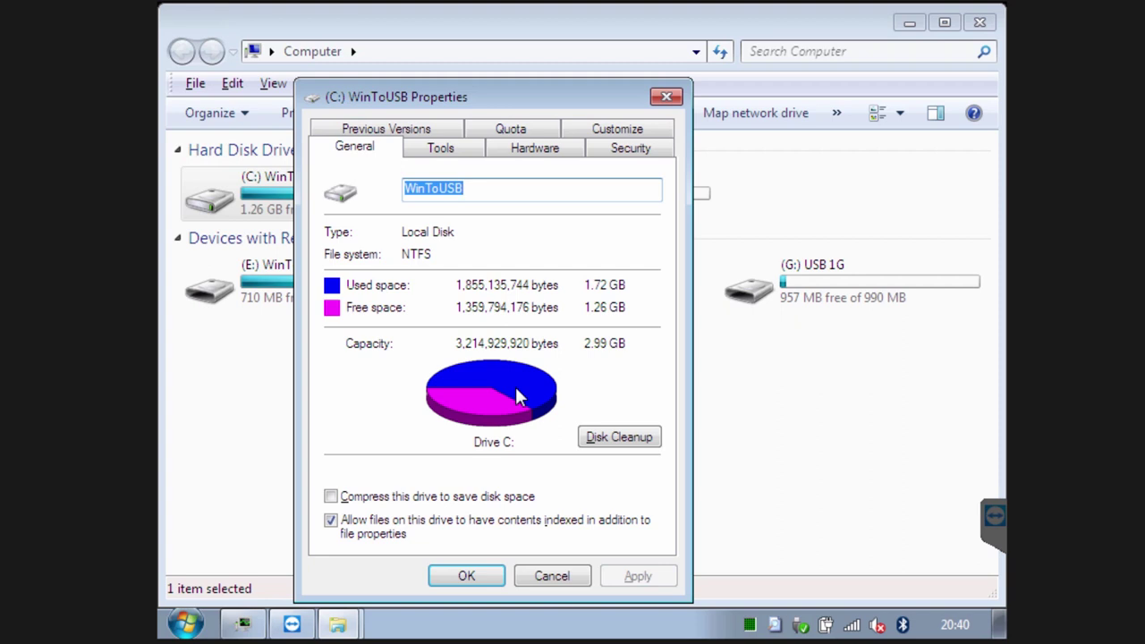
Close the (C:) WinToUSB Properties dialog to return to the Computer drive list
left_click(678, 95)
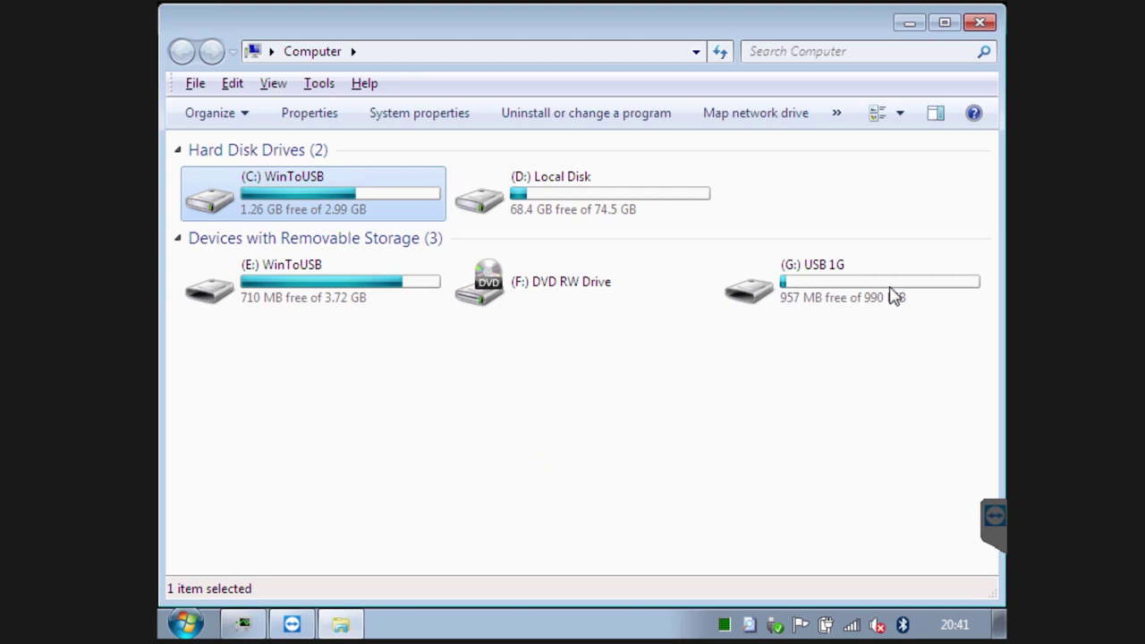
mouse_move(873, 300)
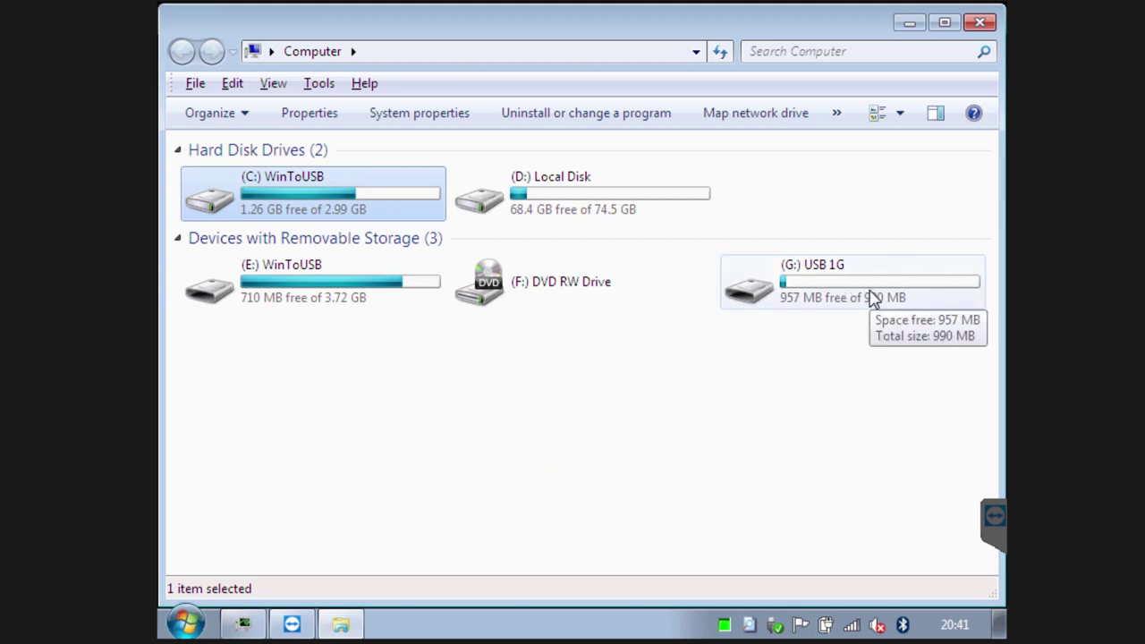
double_click(870, 298)
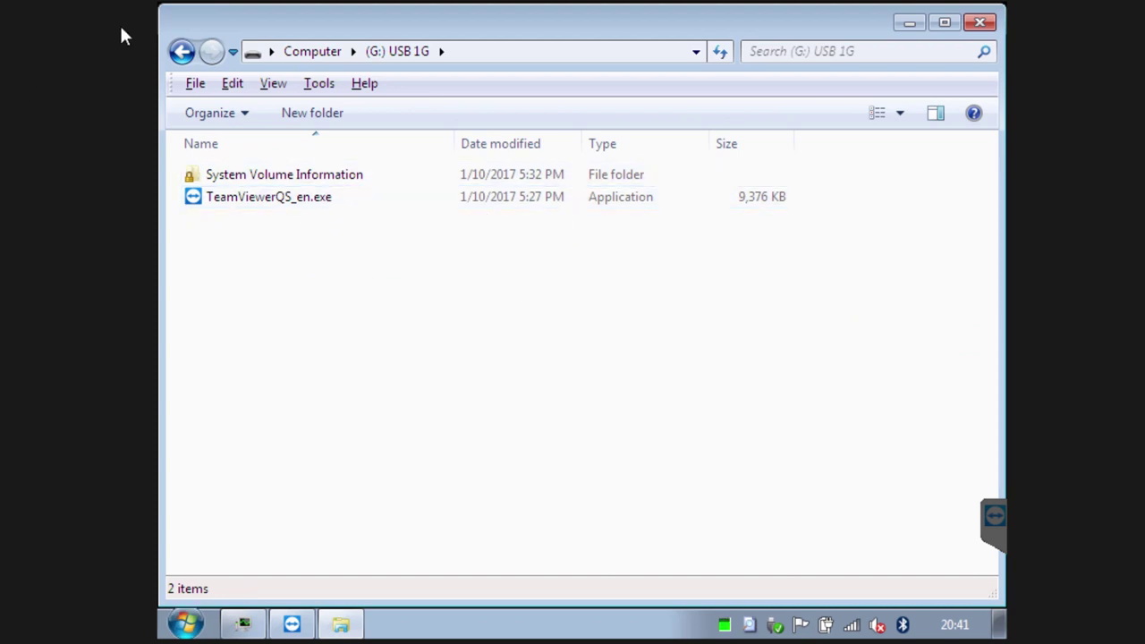
left_click(181, 51)
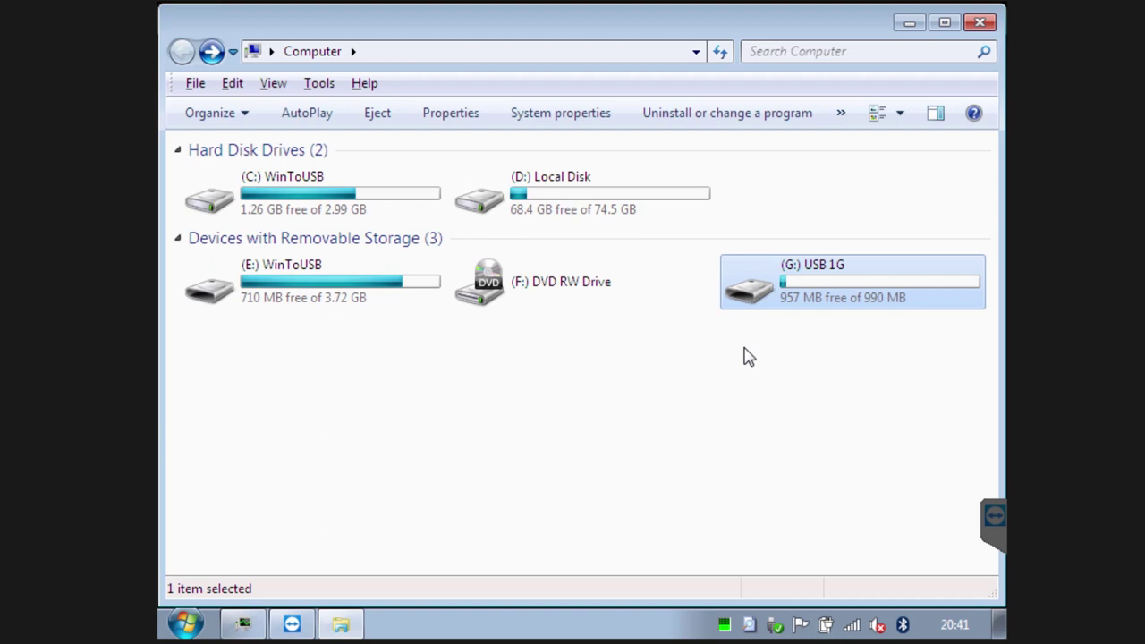
left_click(751, 356)
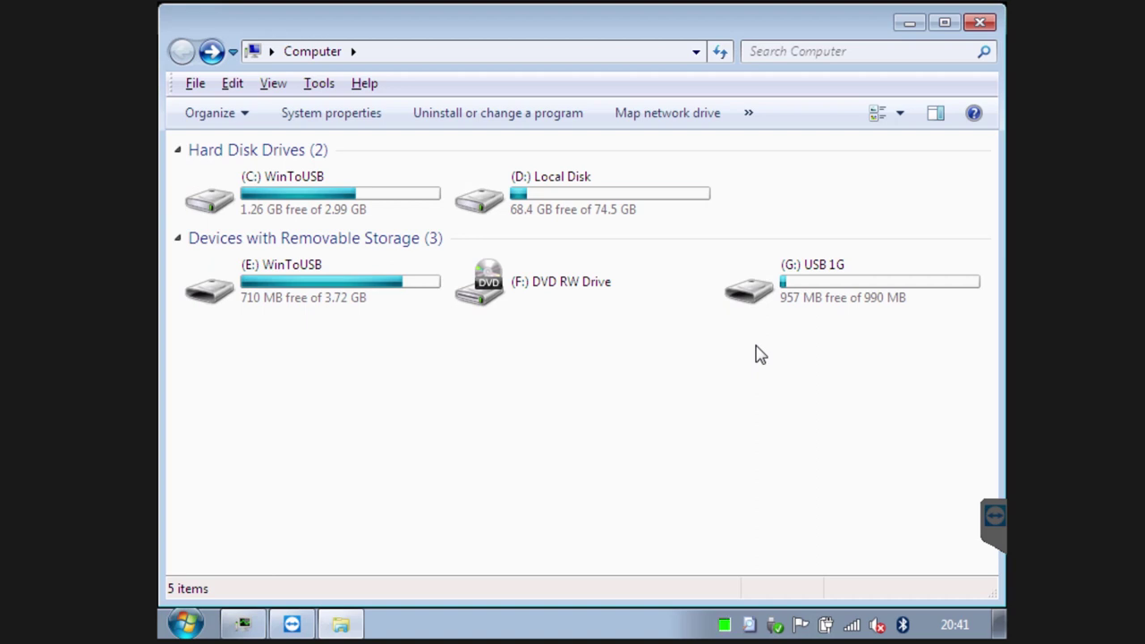
left_click(982, 23)
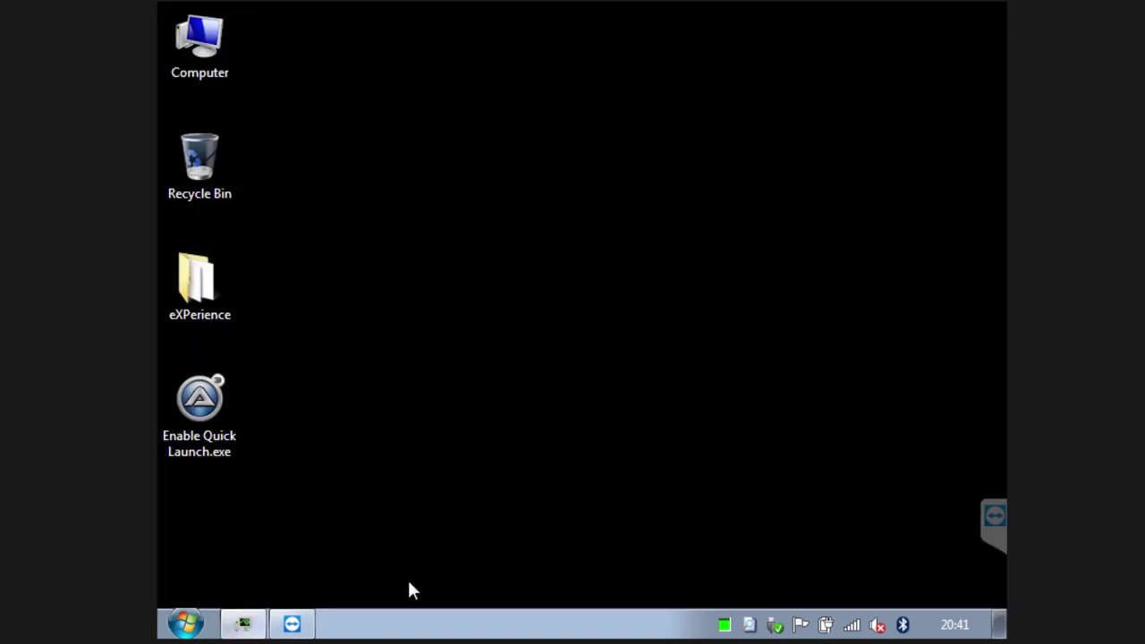
Open Computer's Properties from Start, review Tiny7's System page, then go to Device Manager
left_click(169, 630)
right_click(493, 388)
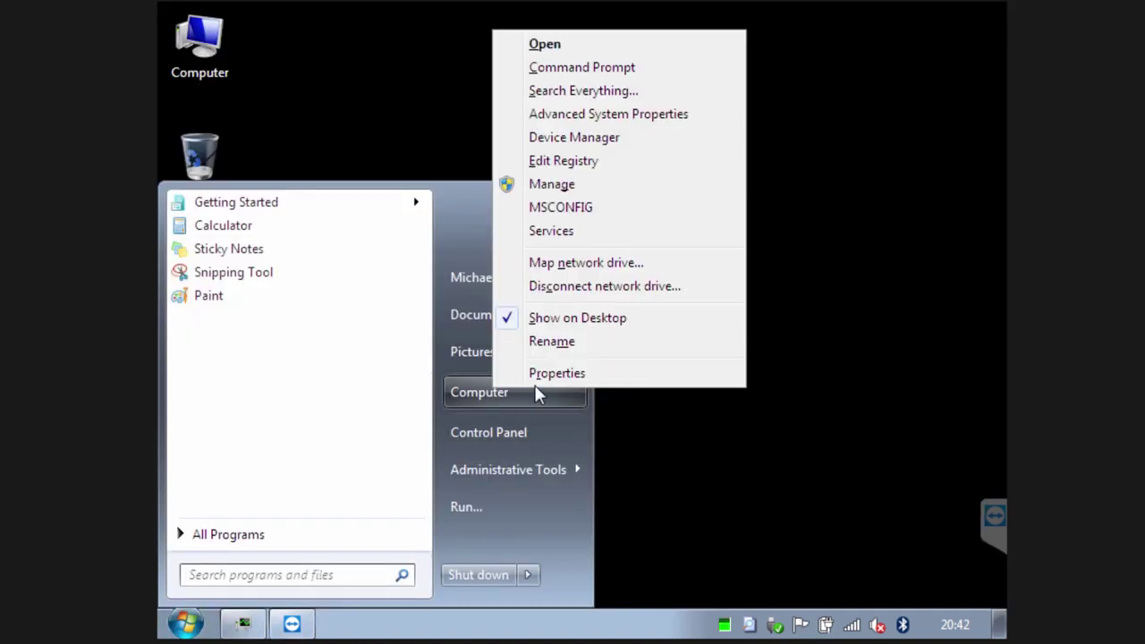
left_click(539, 376)
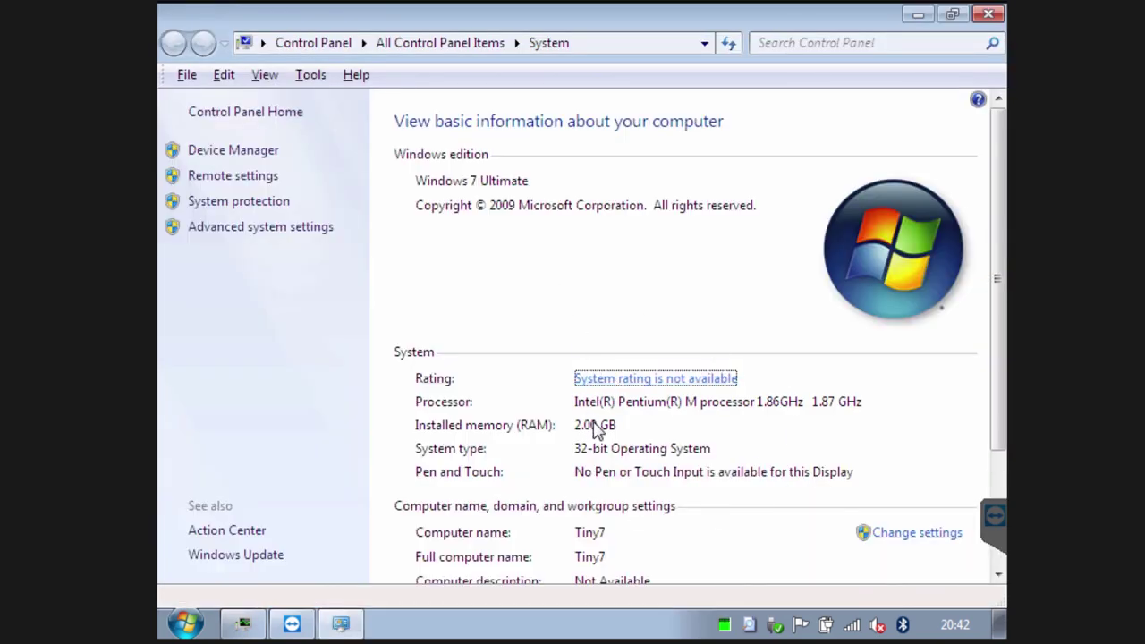
scroll(765, 456, "down", 3)
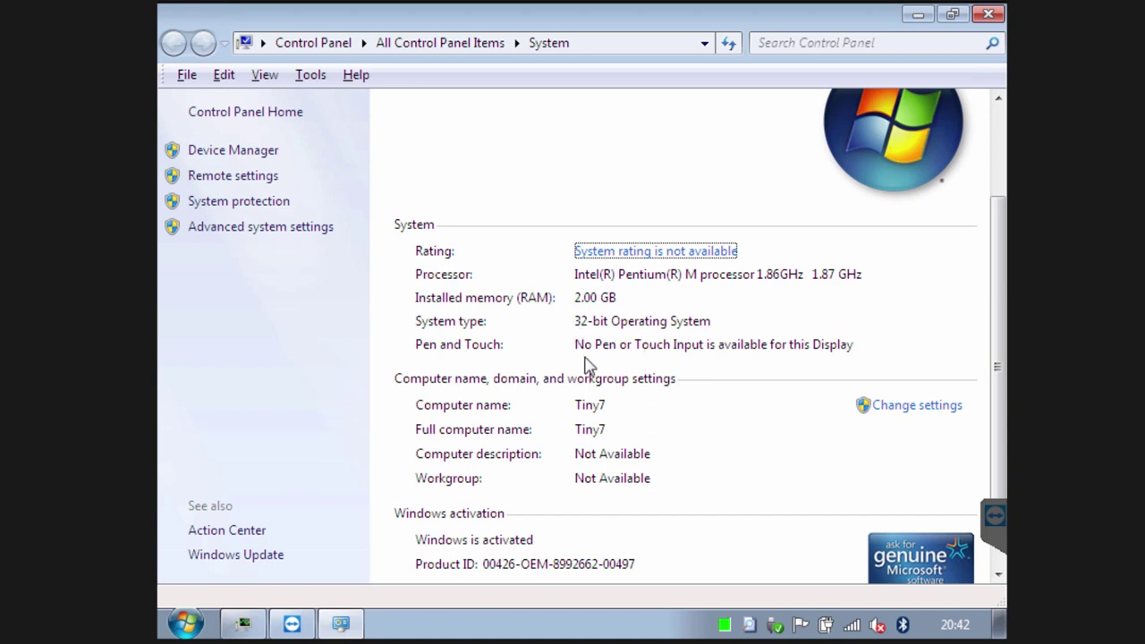
scroll(589, 366, "down", 1)
scroll(589, 358, "up", 4)
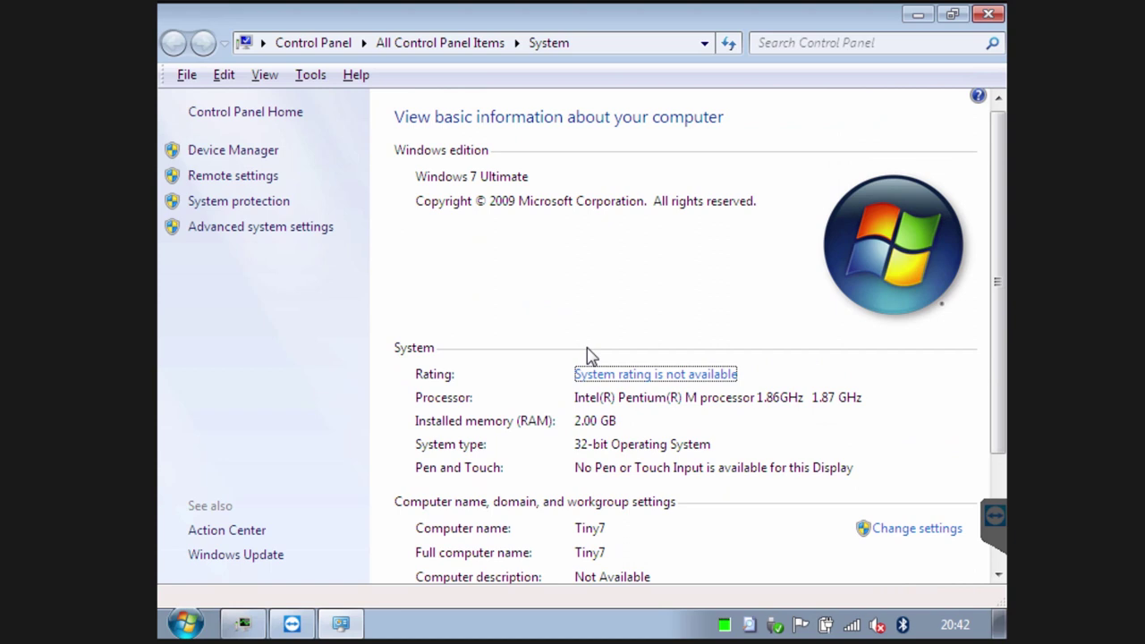
left_click(253, 152)
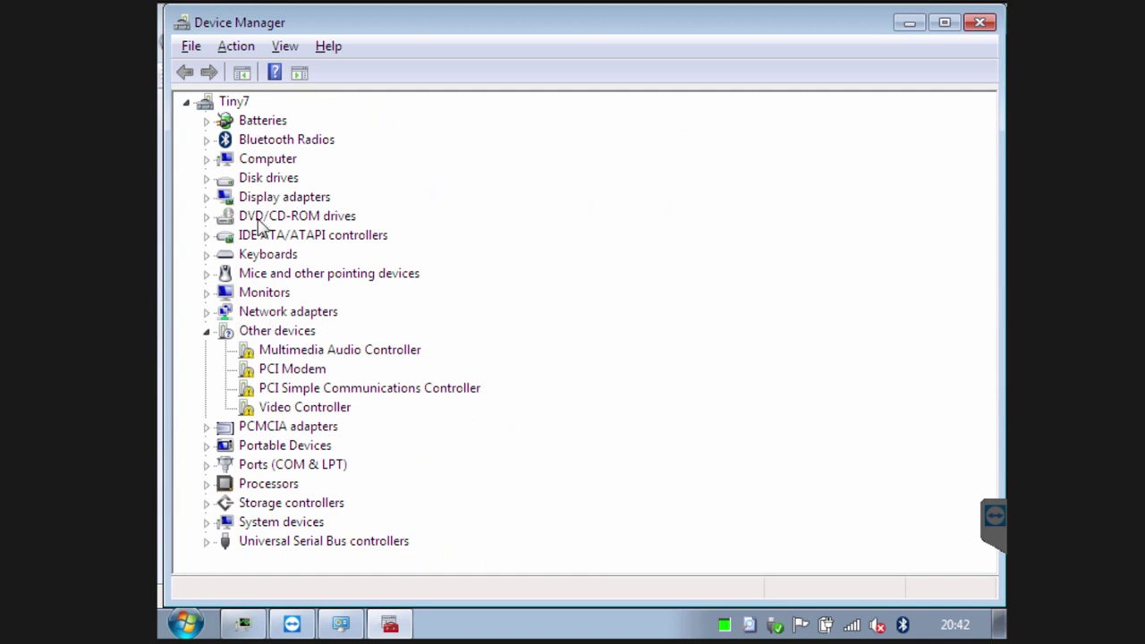
Expand Processors and Batteries in Device Manager to inspect them, then close Device Manager
left_click(207, 484)
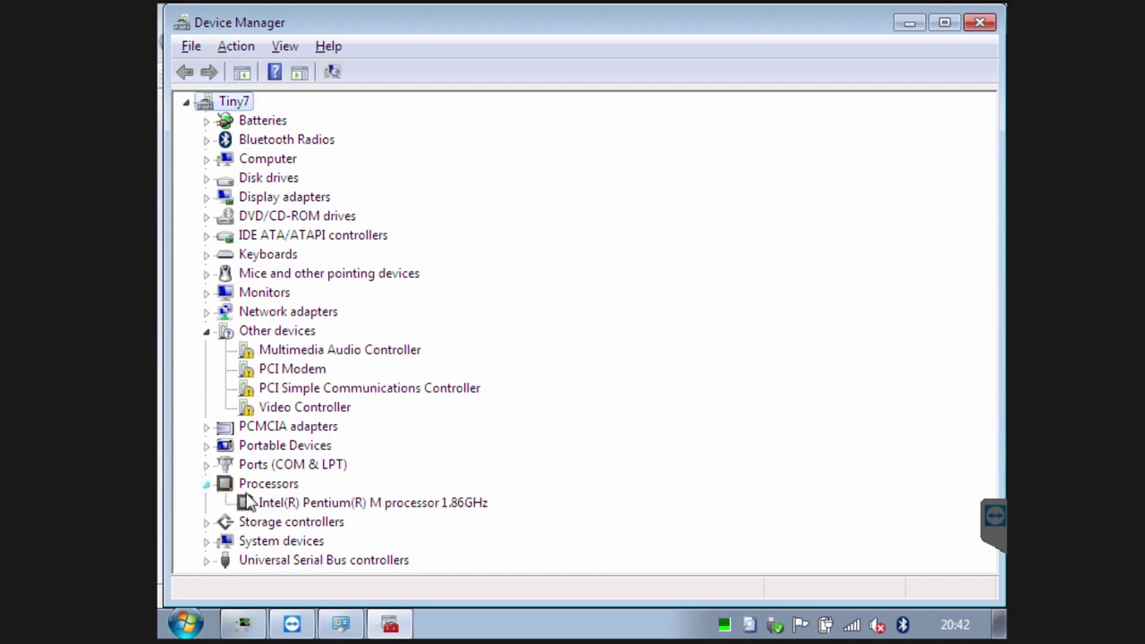
left_click(207, 122)
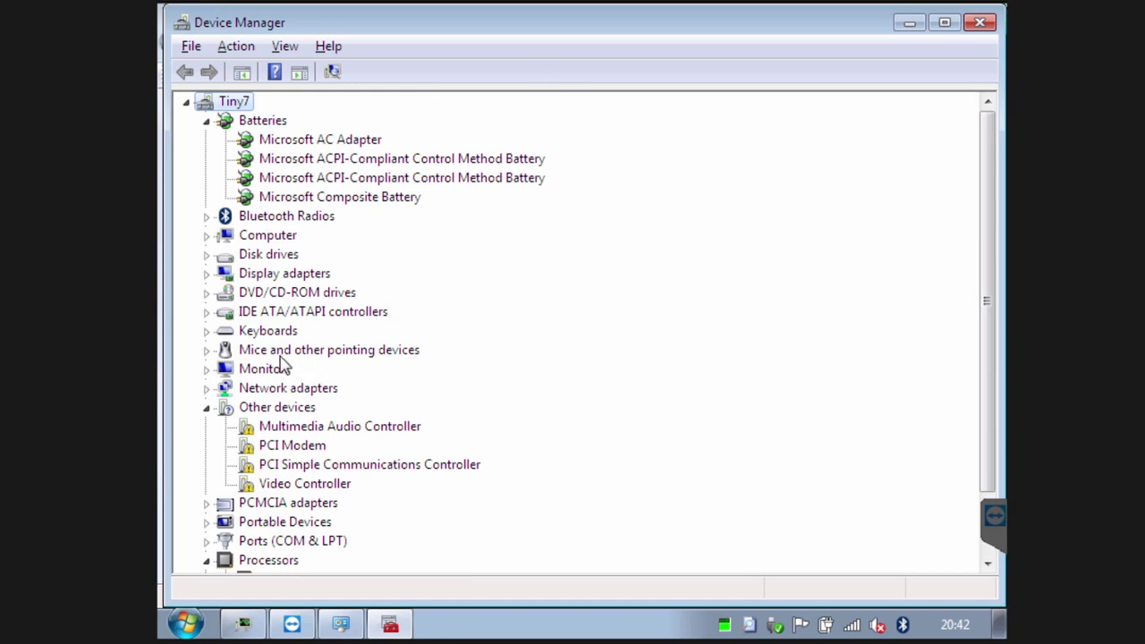
scroll(280, 366, "down", 2)
scroll(949, 81, "up", 2)
left_click(980, 22)
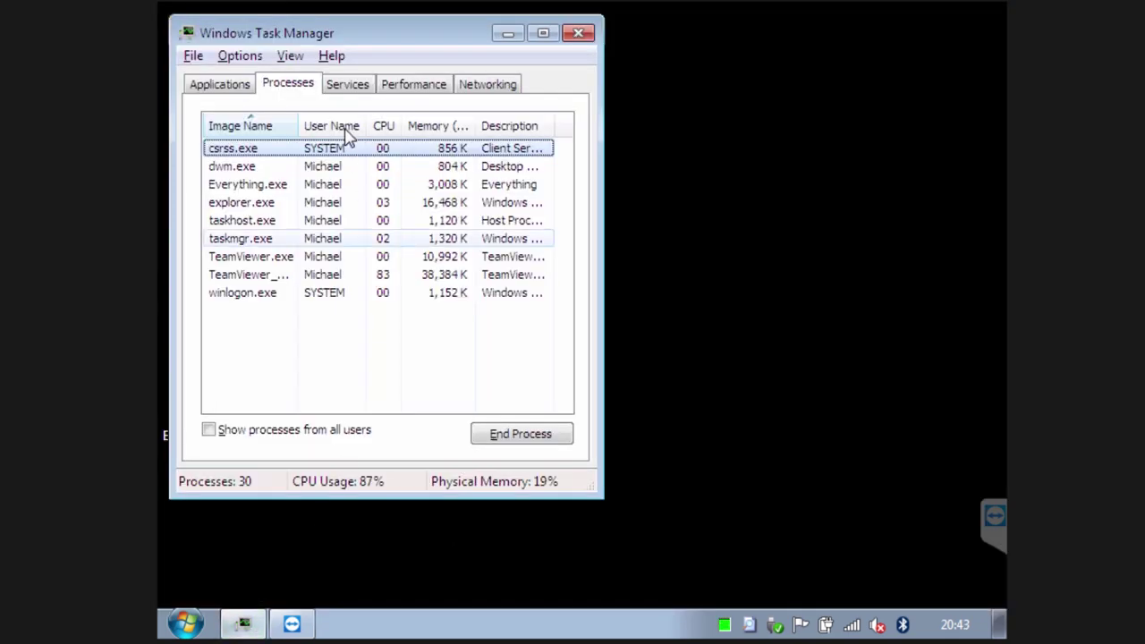
Centre Task Manager, view its Applications and Performance tabs, then close it with Alt+F4
left_click_drag(353, 45, 592, 110)
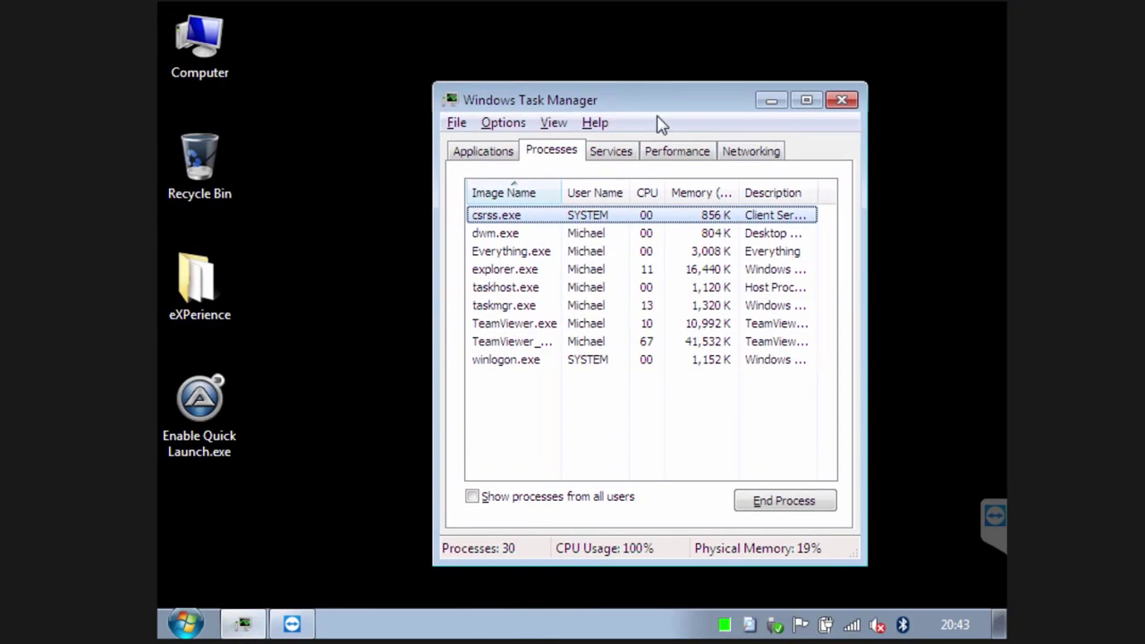
left_click(542, 403)
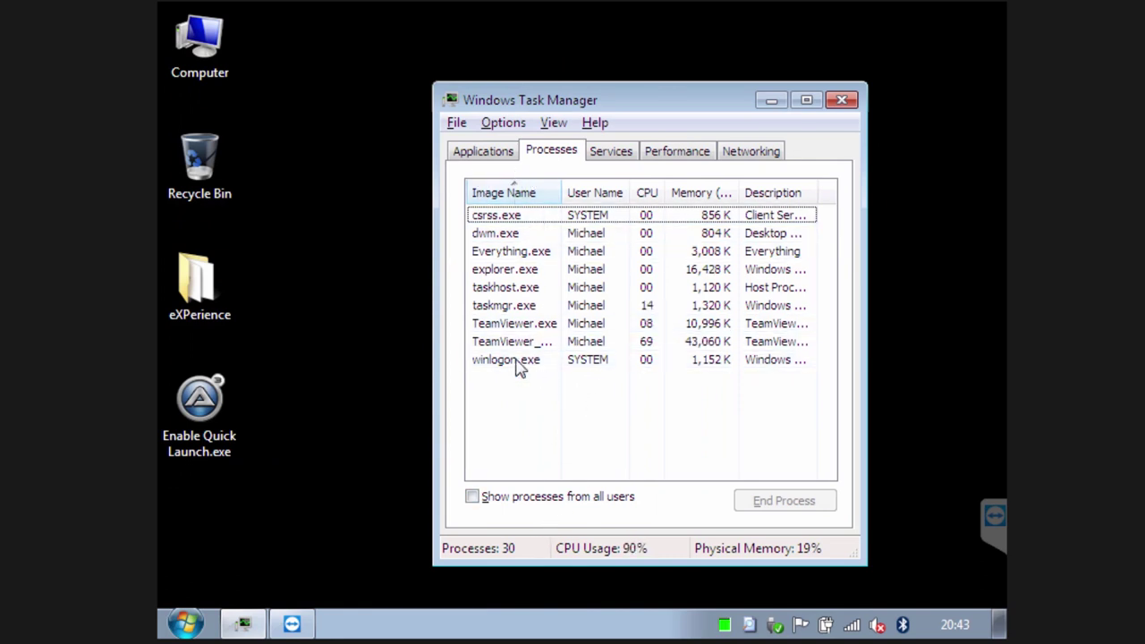
left_click(469, 157)
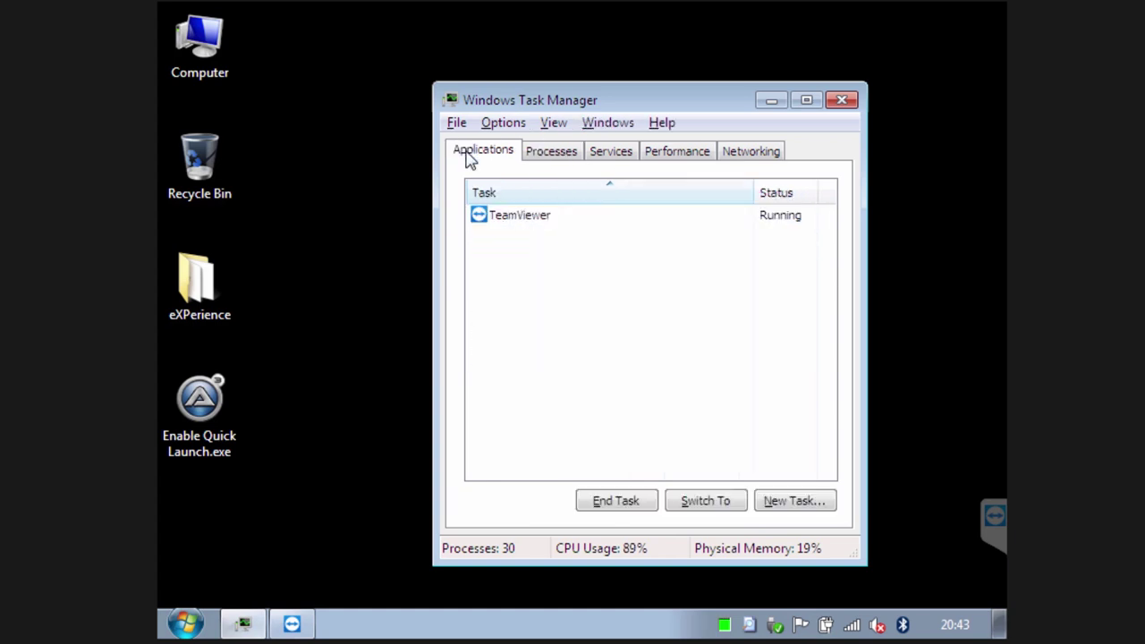
left_click(655, 159)
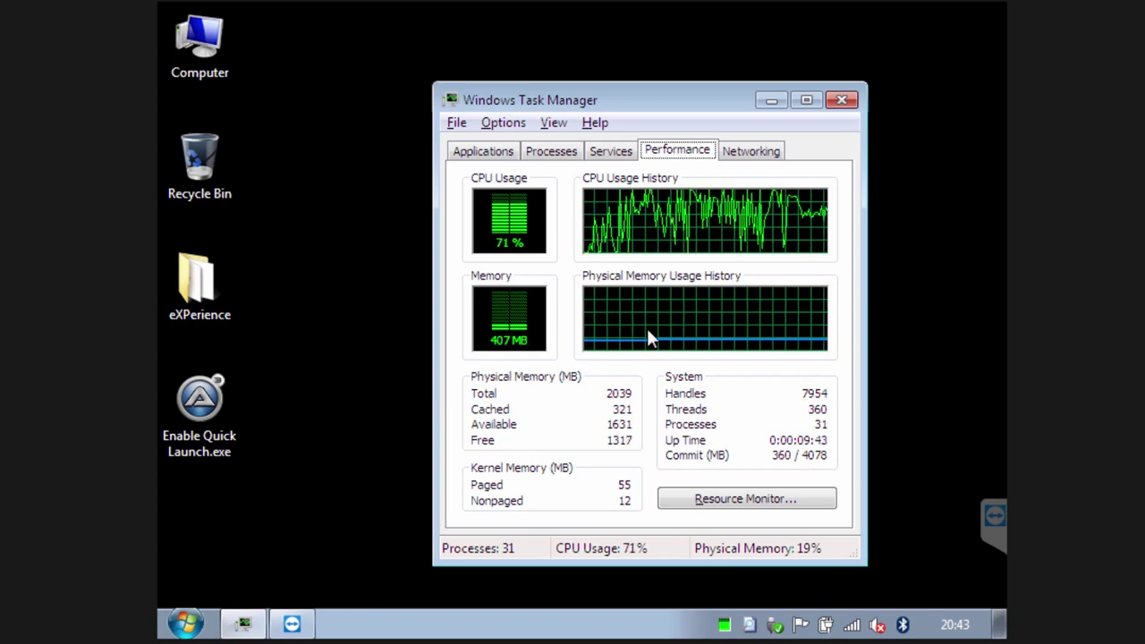
key("alt+F4")
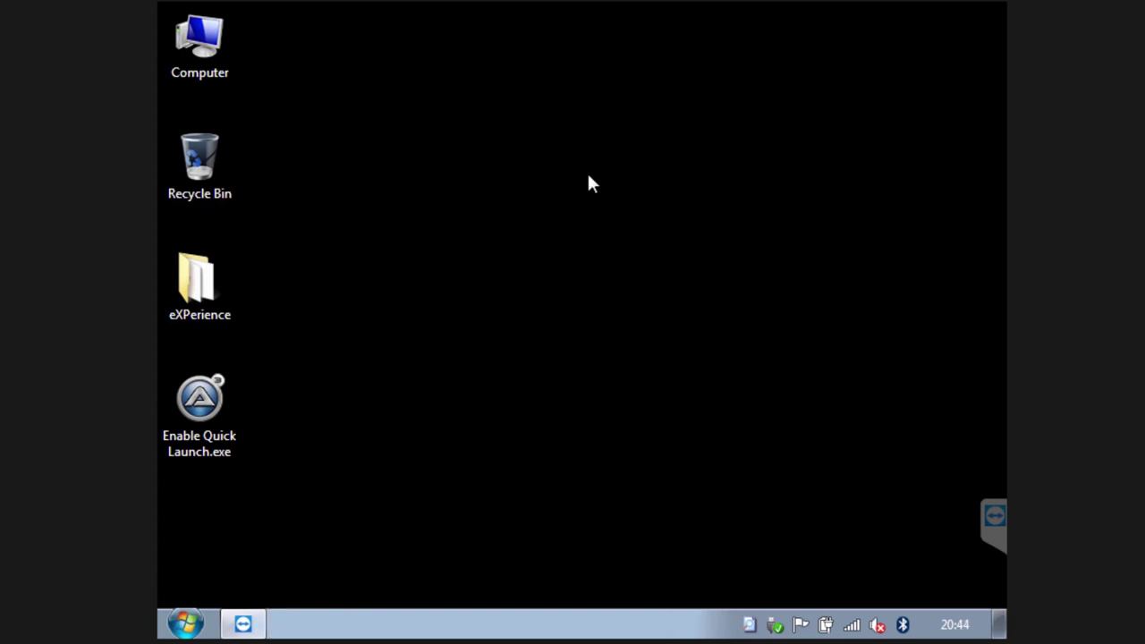